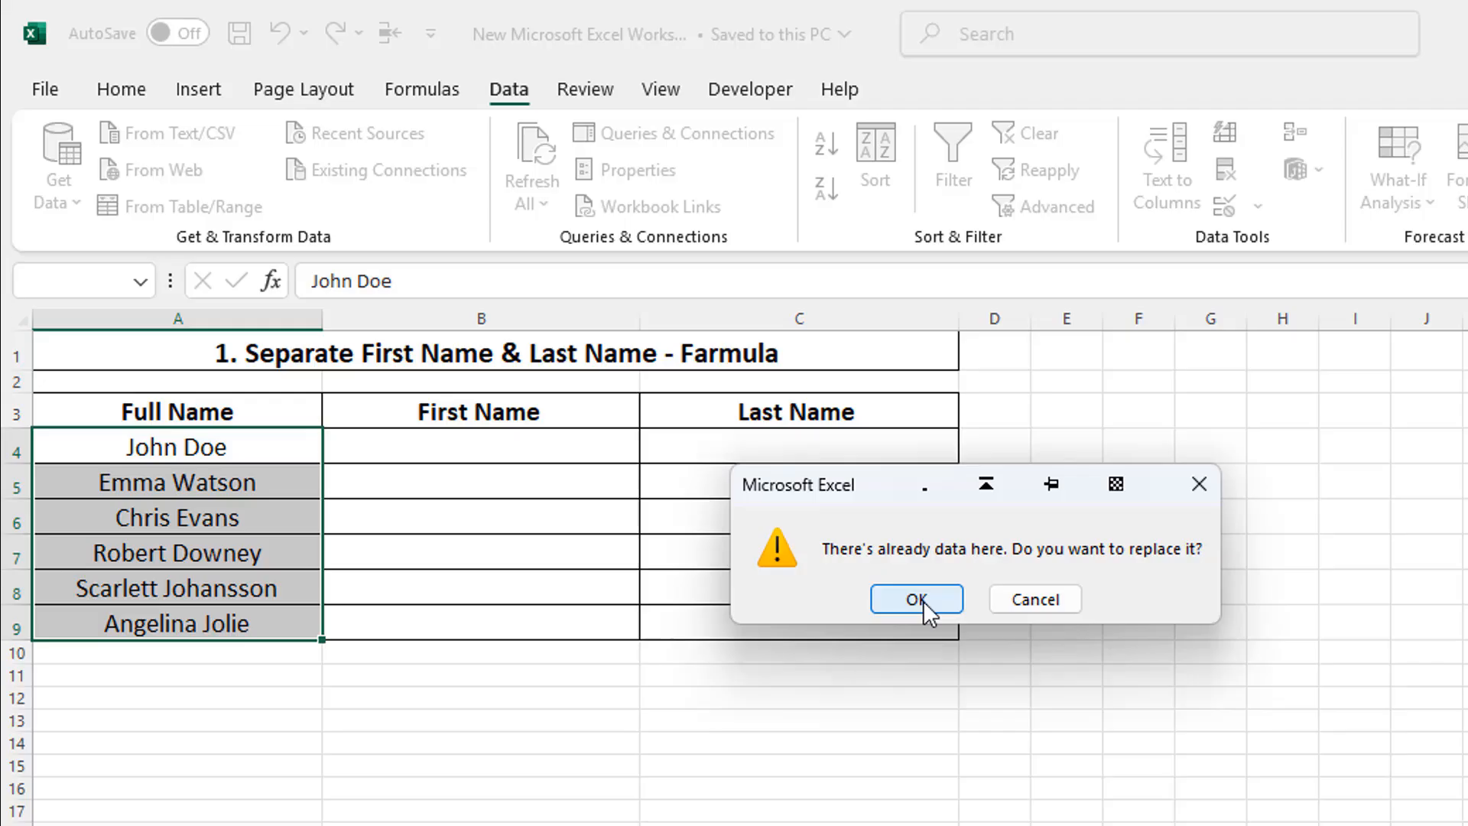
Step: Accept replacing the existing data beside the full names, and run the SplitNames macro on the VBA Code table
click(917, 600)
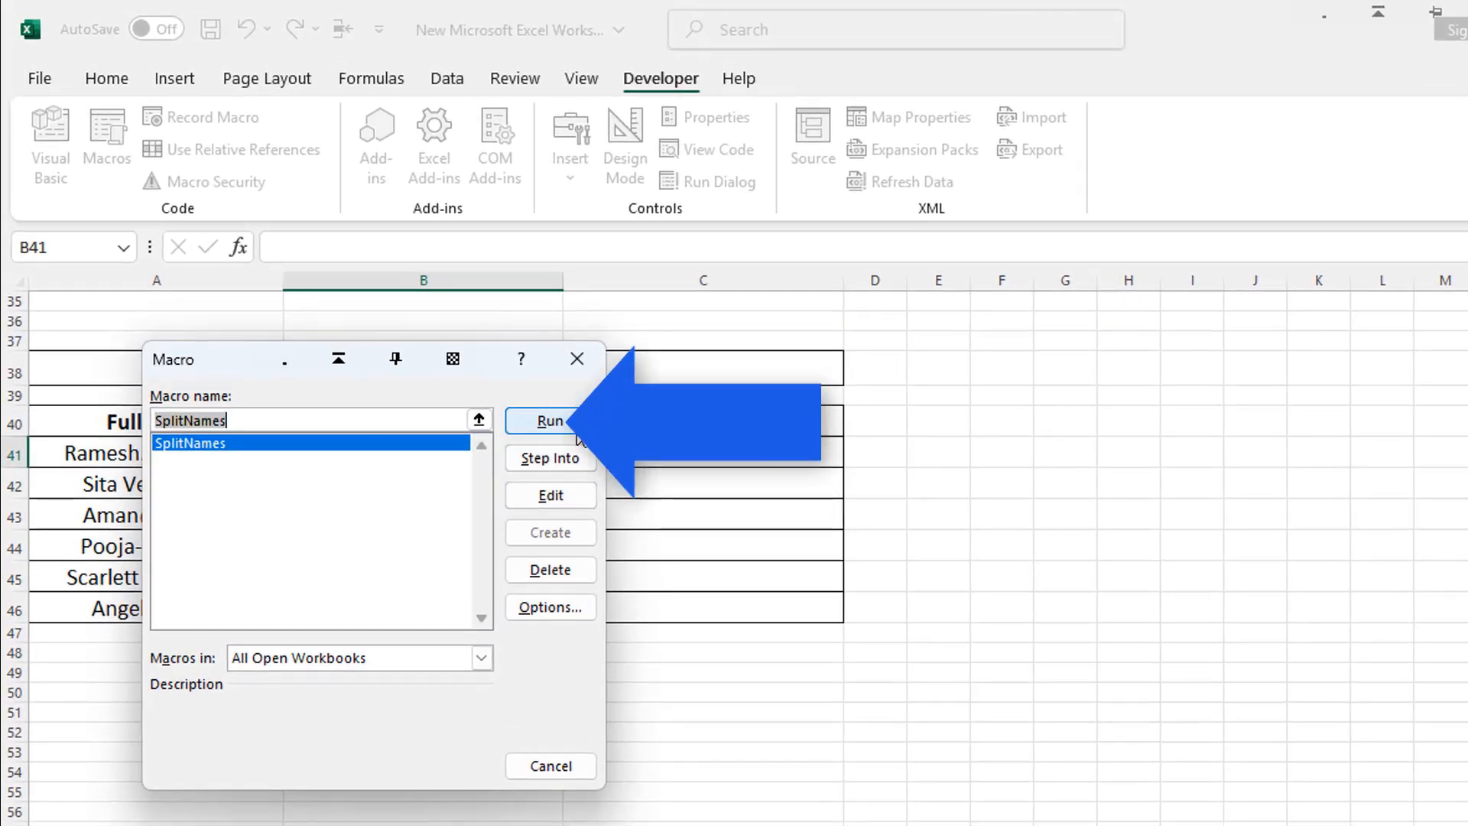
click(550, 421)
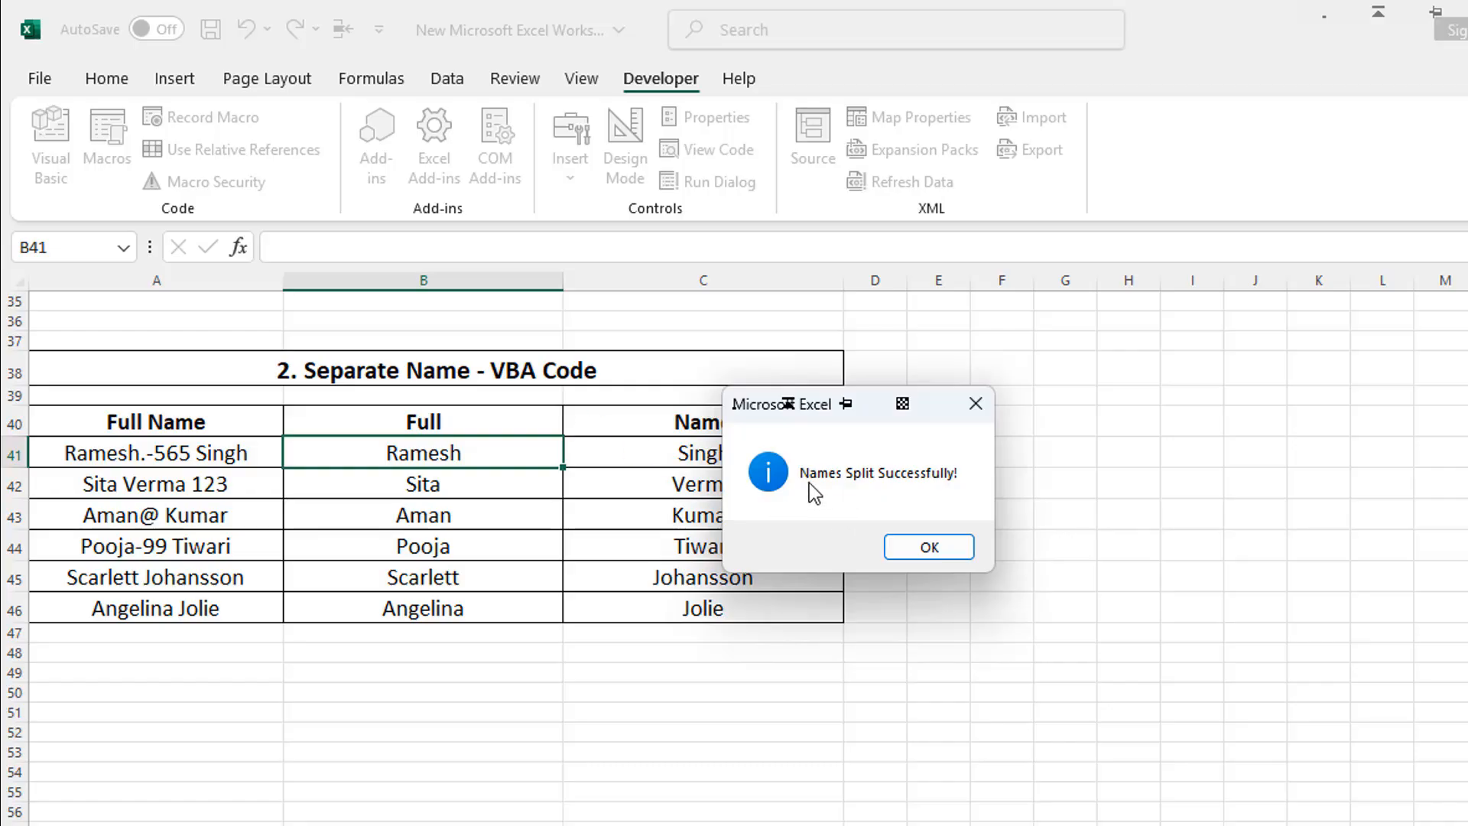
click(968, 556)
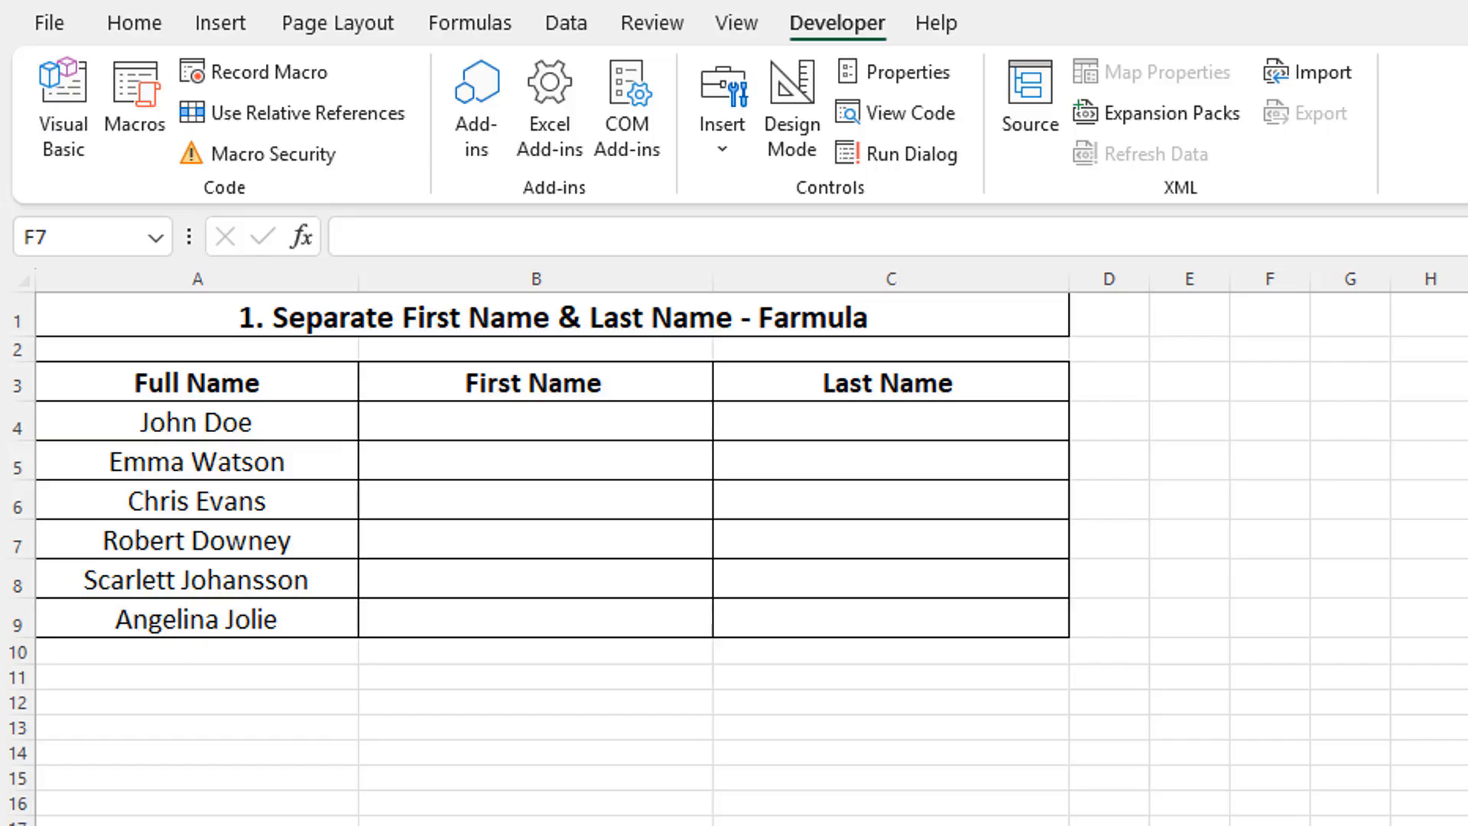
Step: Start Text to Columns on the full names in A4:A9 as delimited data, with Tab and Space as delimiters
drag(269, 423, 274, 612)
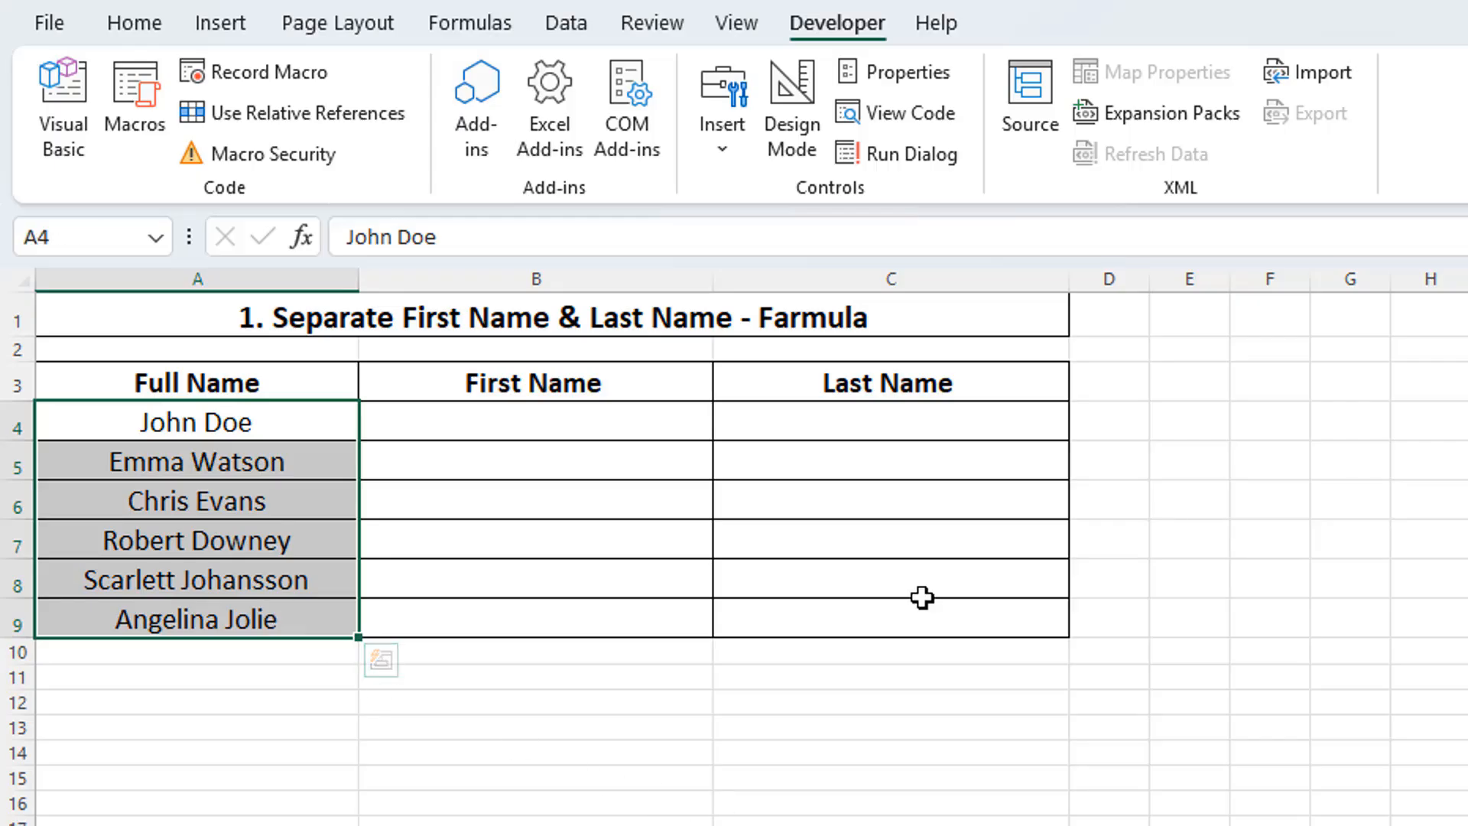
click(570, 27)
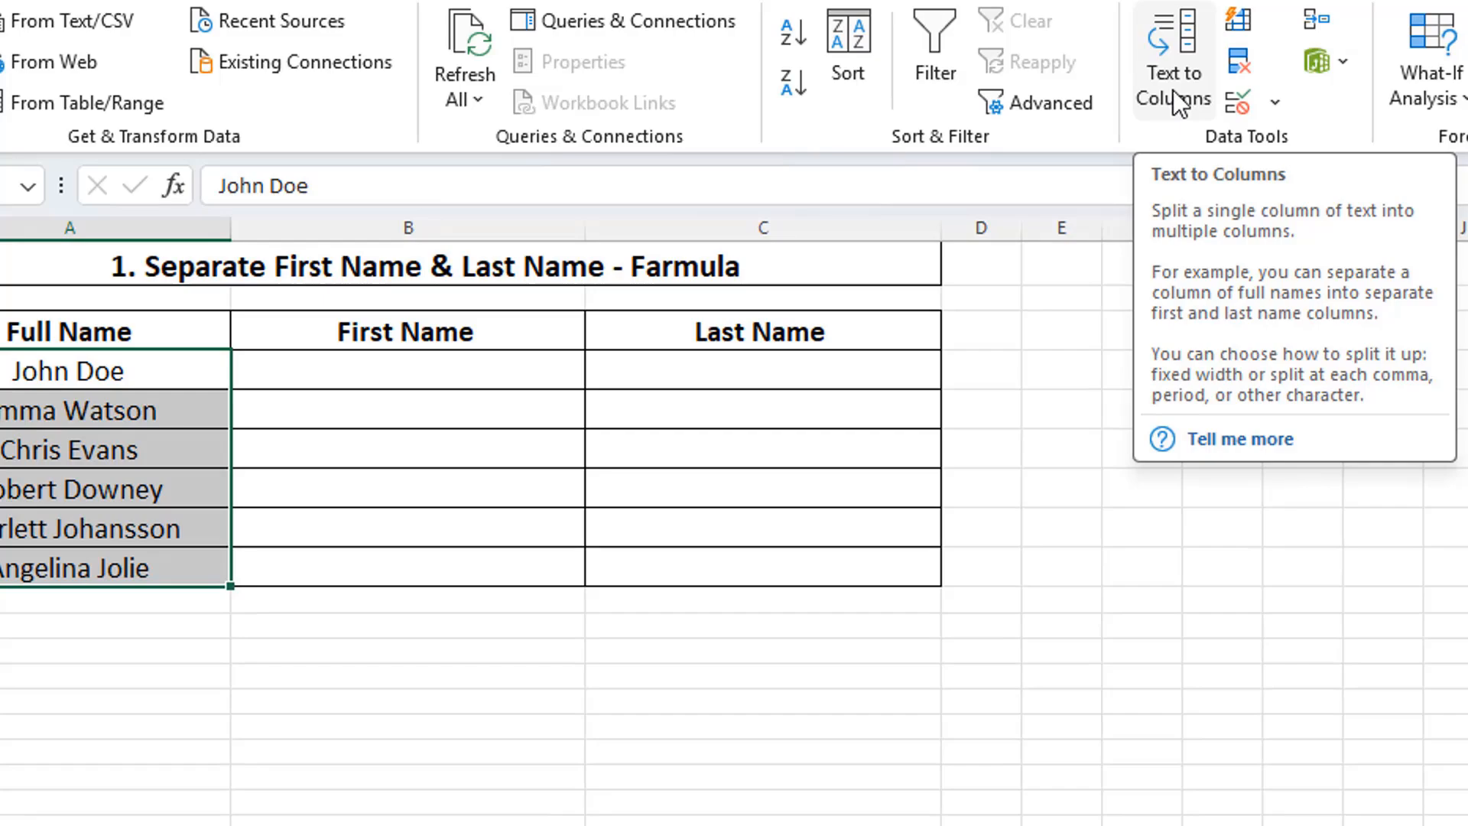
click(1306, 145)
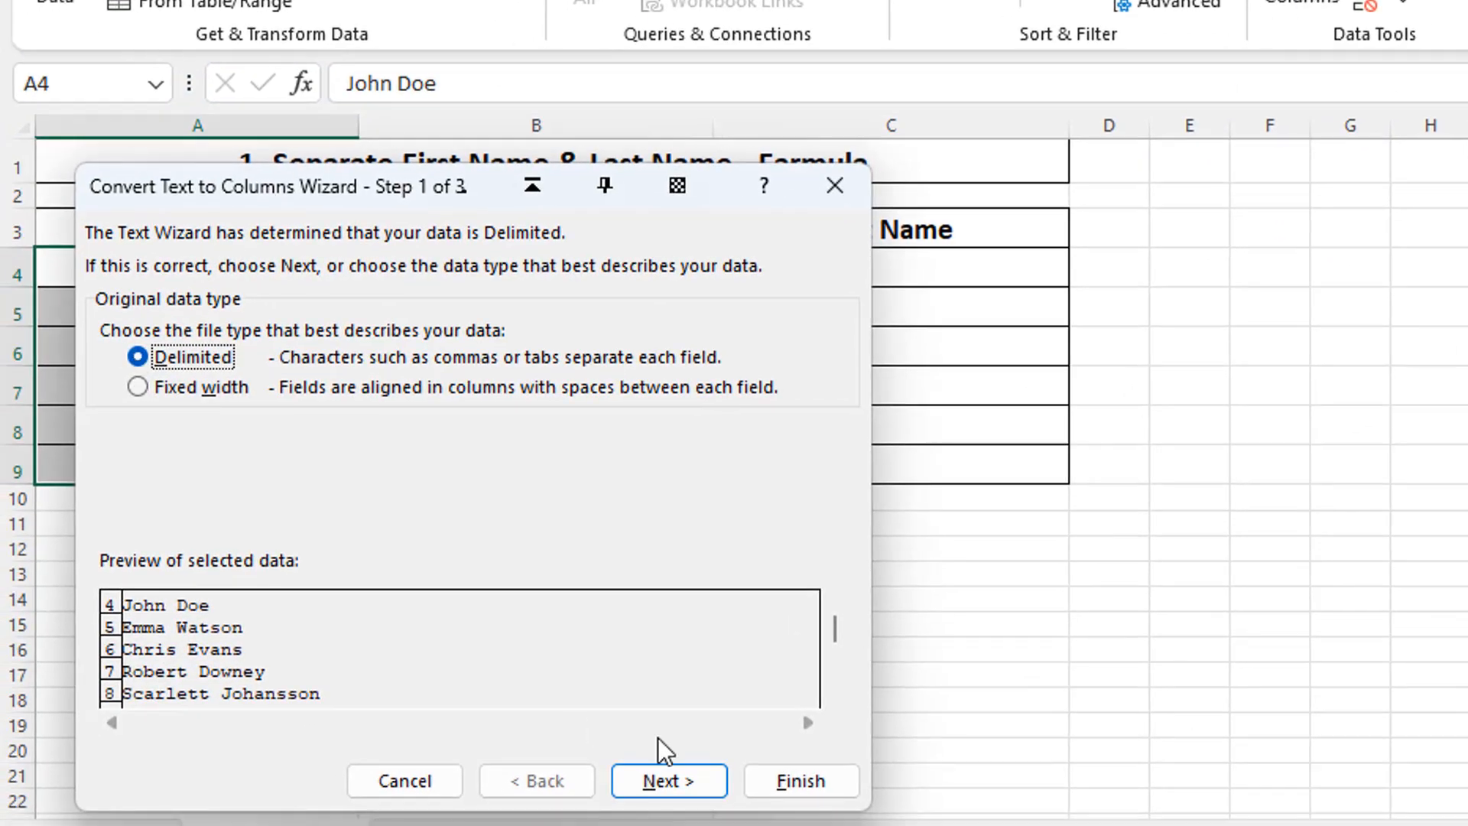
click(706, 778)
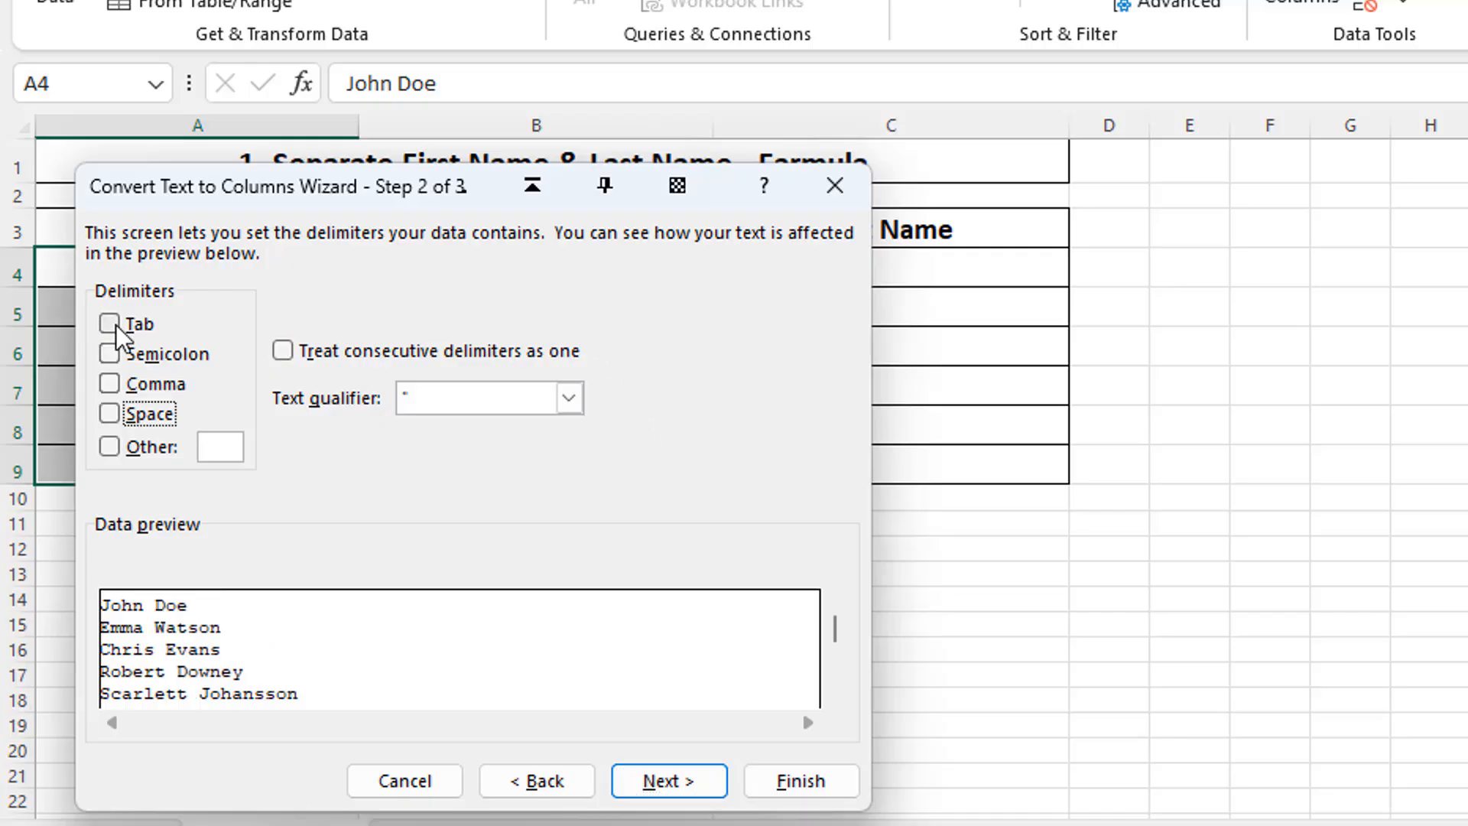
click(116, 325)
click(109, 414)
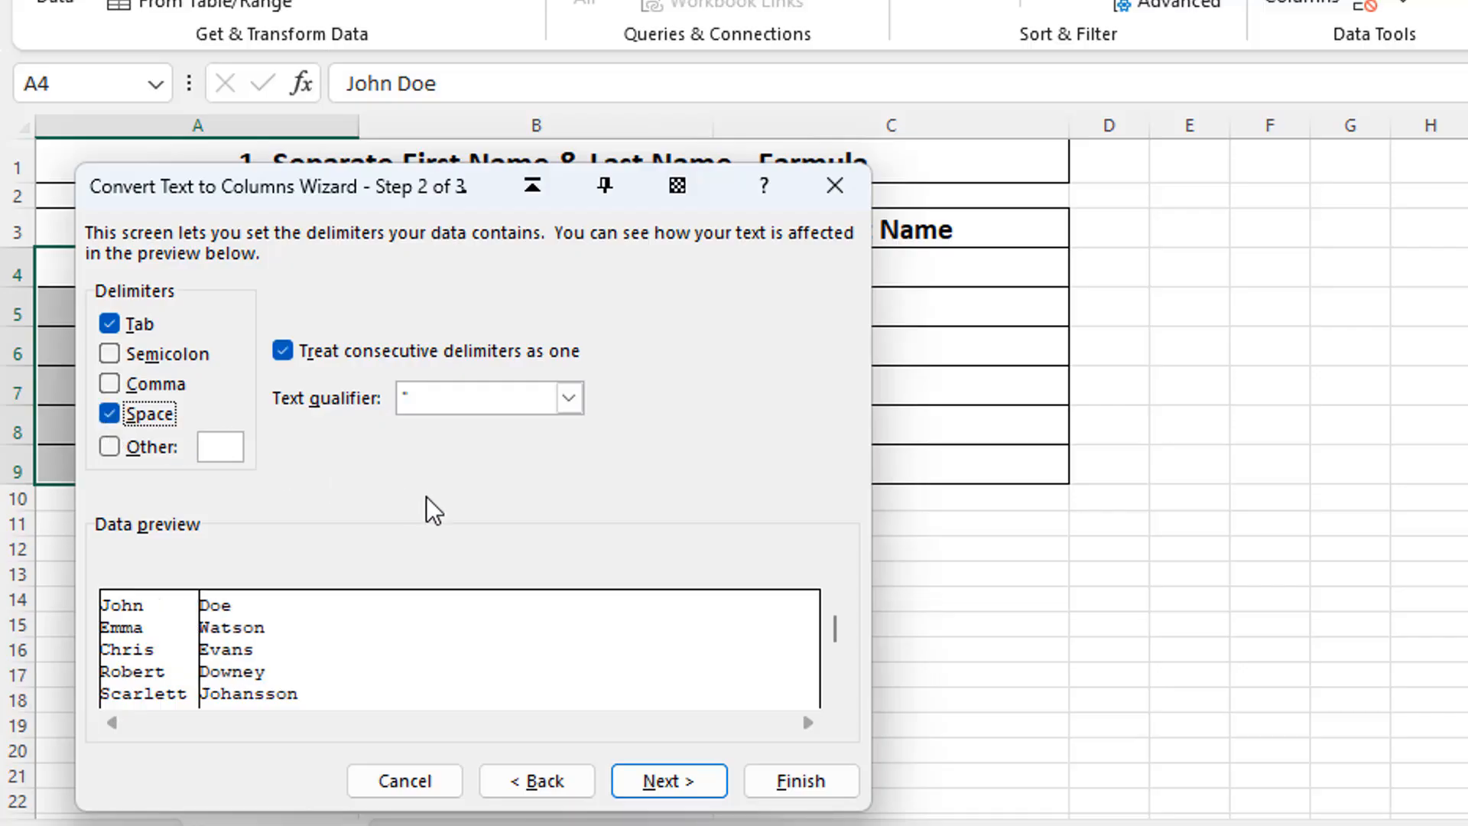
click(696, 780)
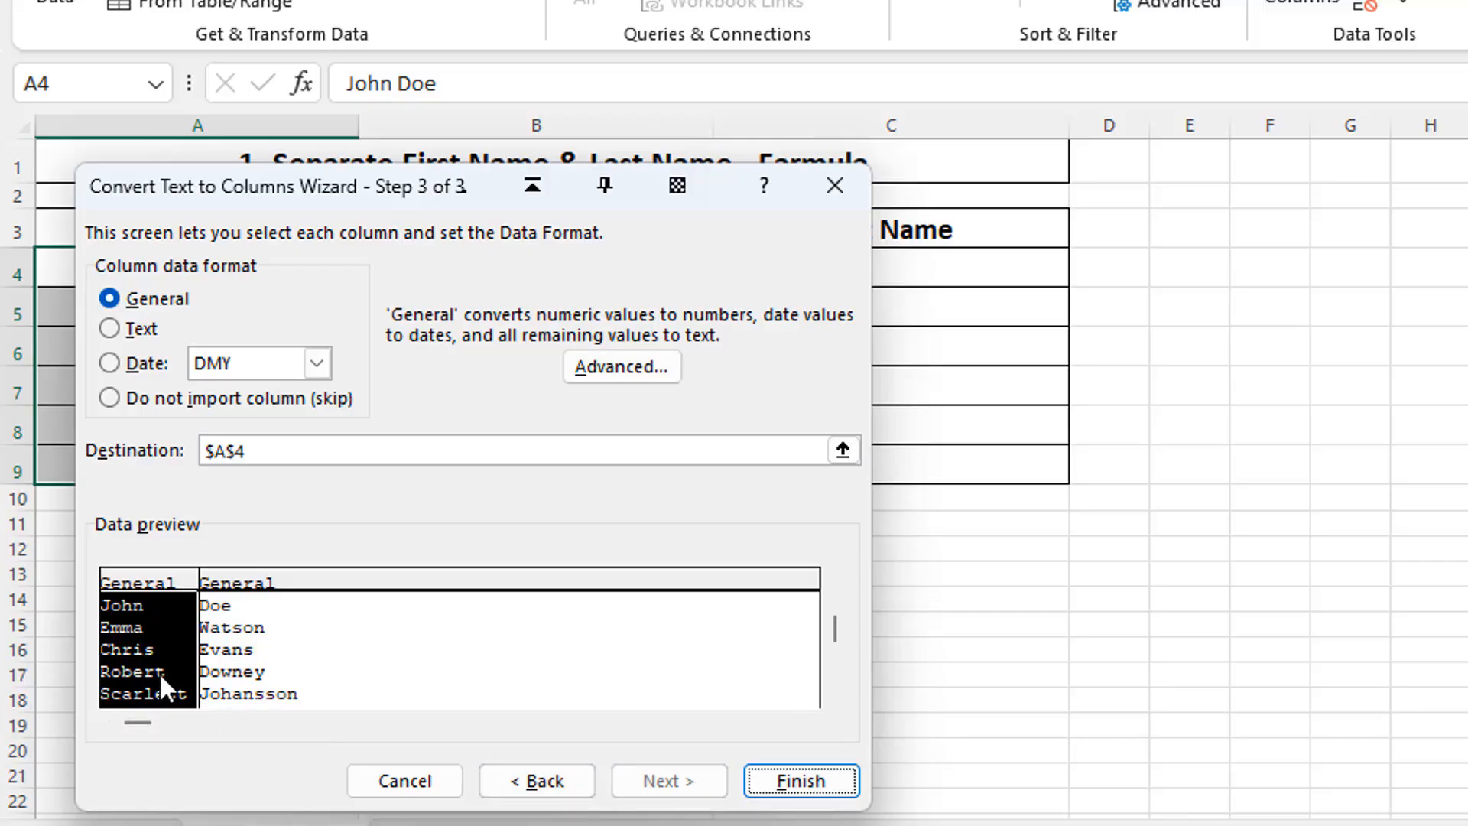
Step: Set the split destination to $B$4 and finish the conversion, replacing the existing data
click(224, 457)
key(BackSpace)
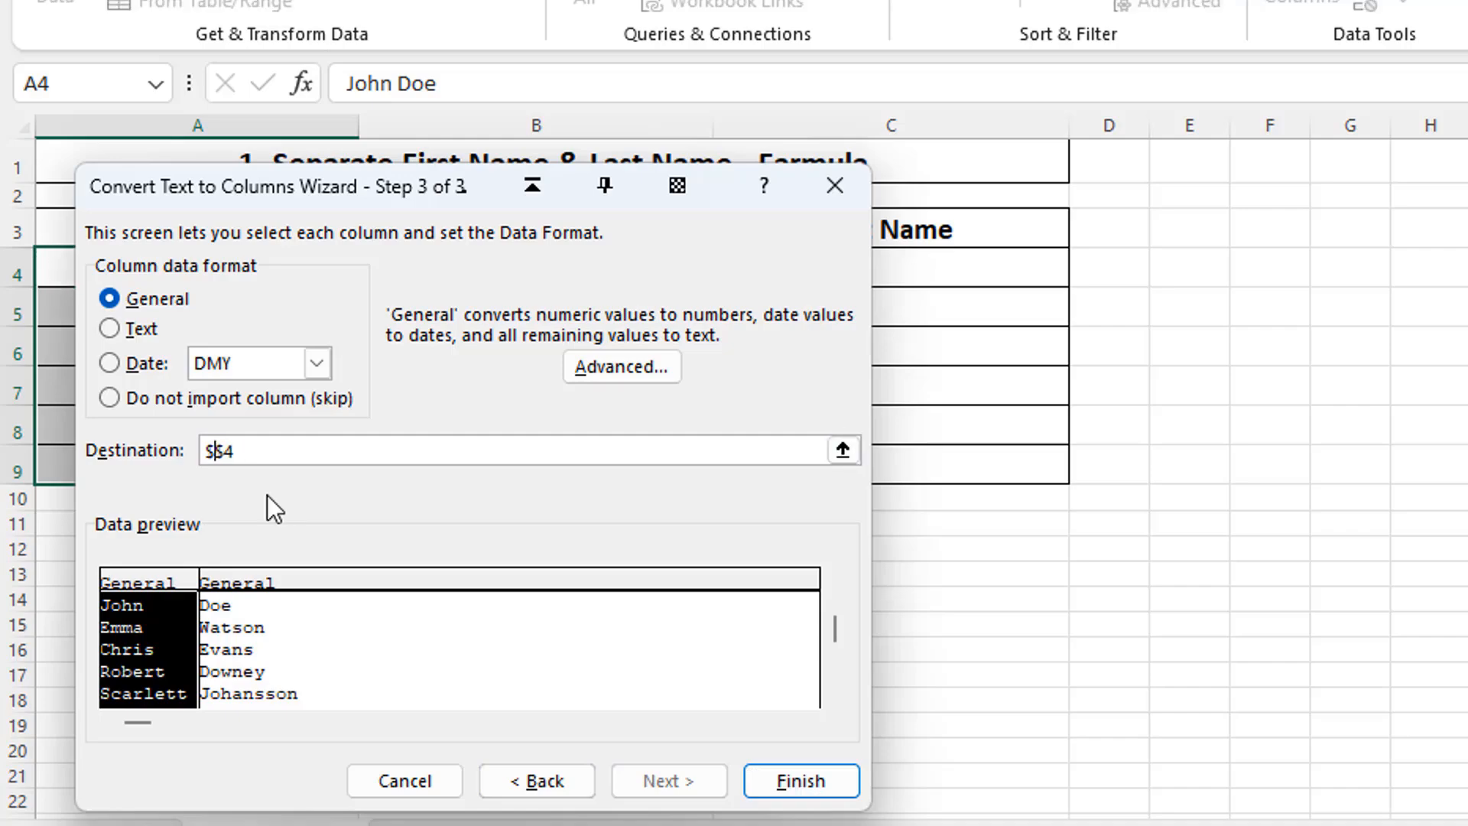
text(b)
click(766, 782)
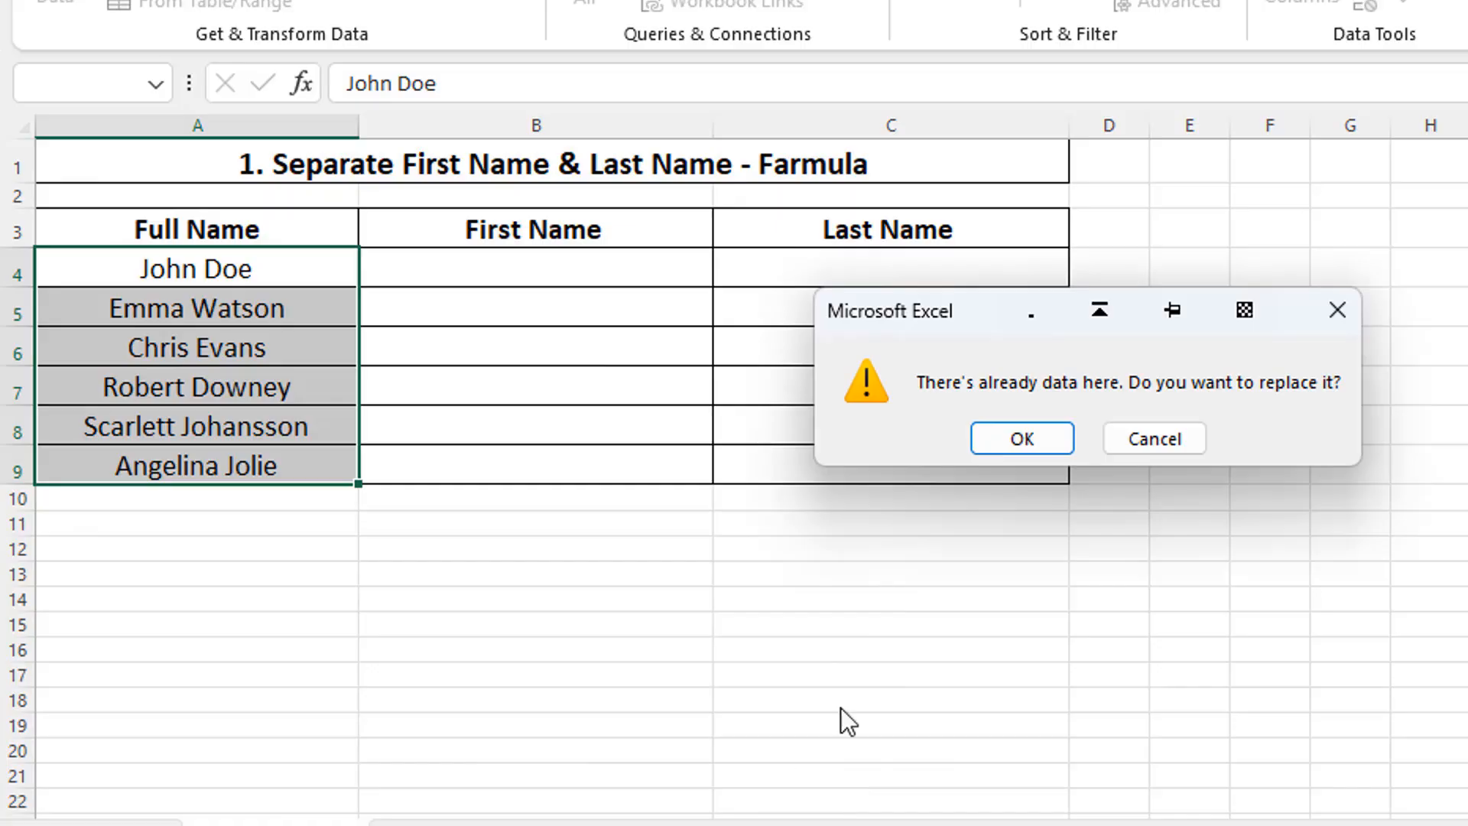
click(1030, 442)
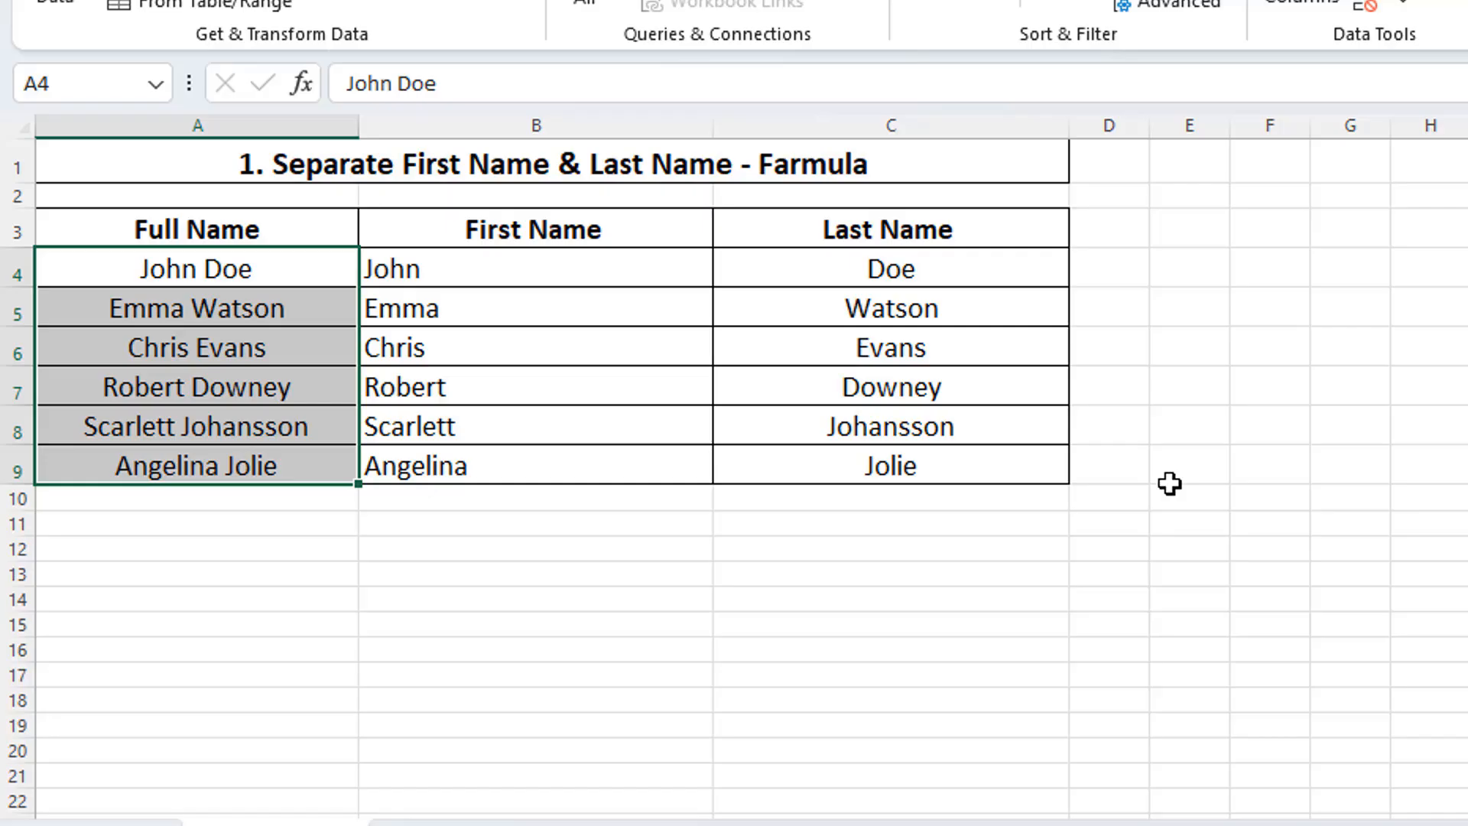
click(1170, 483)
Step: Disable and re-enable the Developer tab among the main tabs in the ribbon customization, and accept the options
scroll(1170, 483, down, 11)
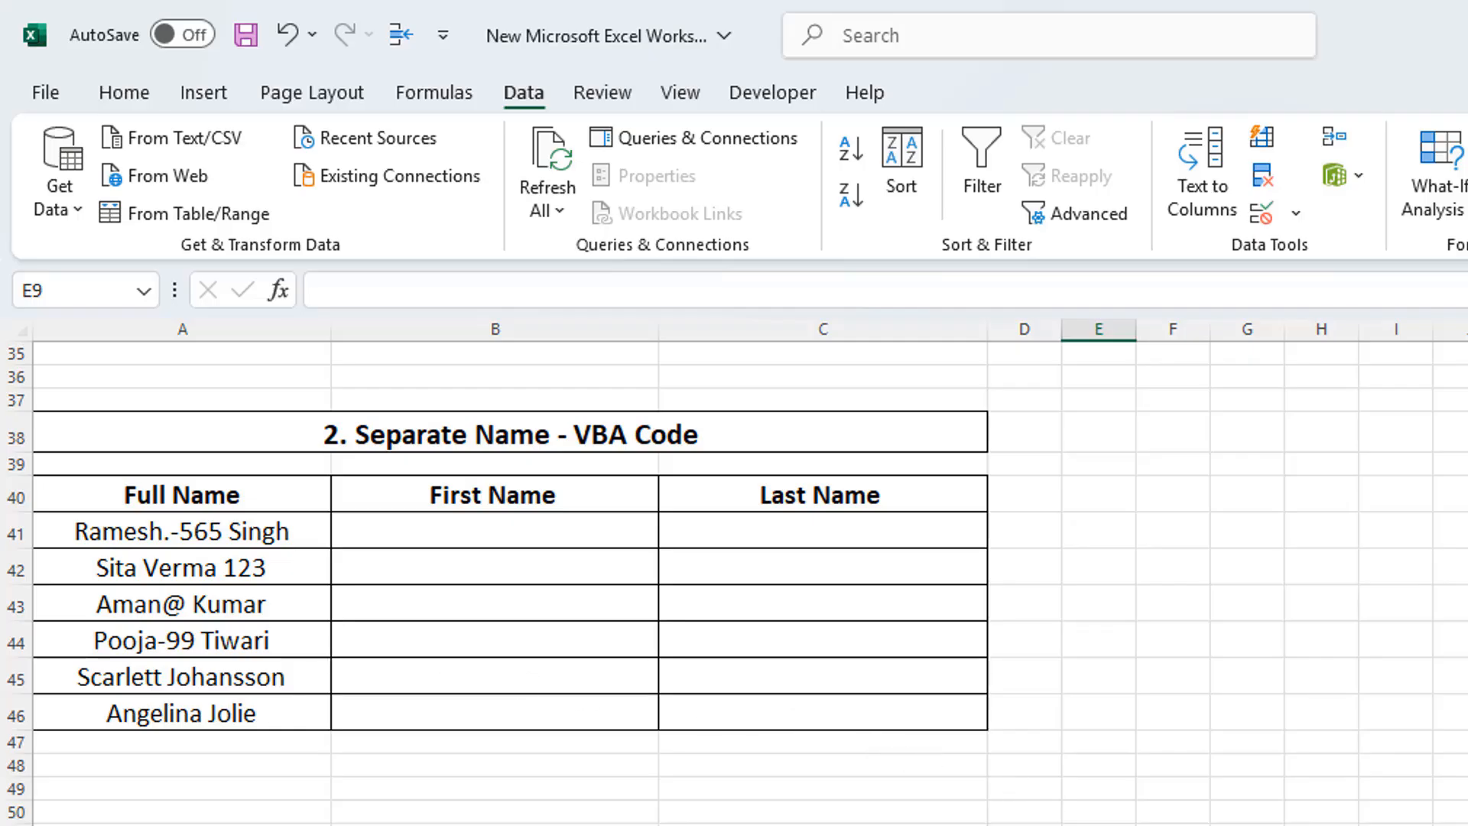
click(746, 98)
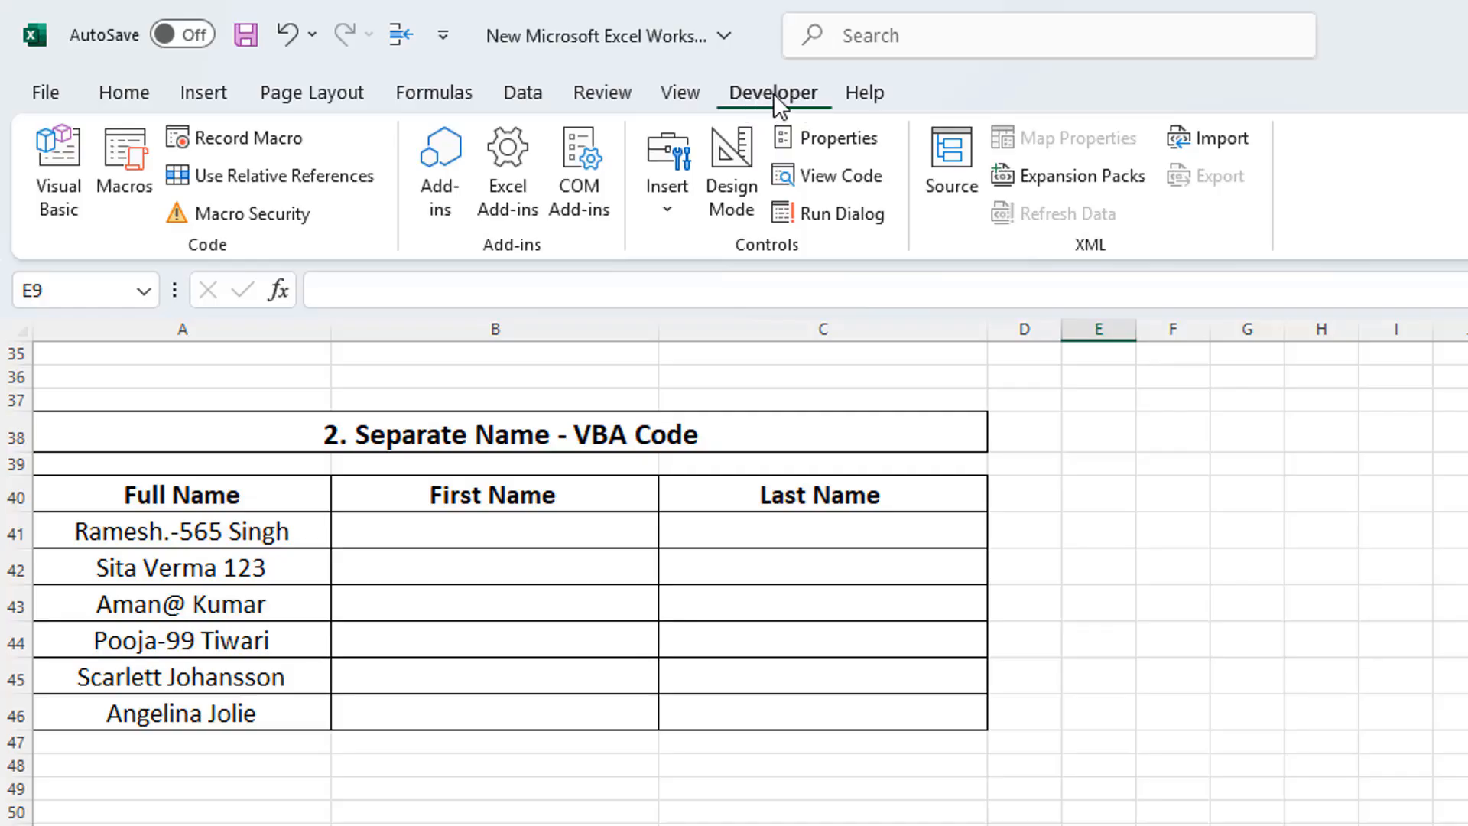
click(673, 104)
right_click(667, 93)
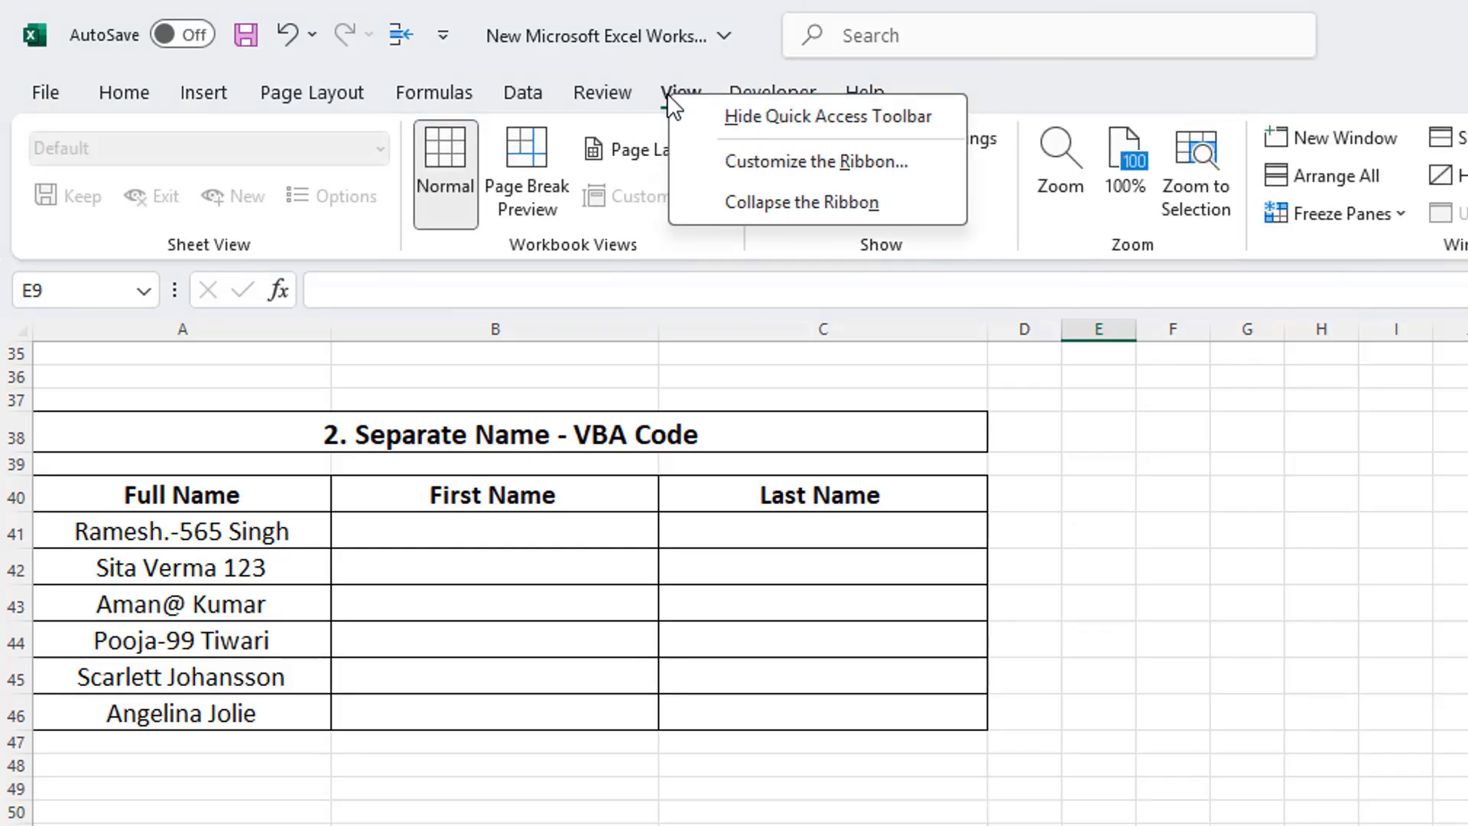
click(769, 176)
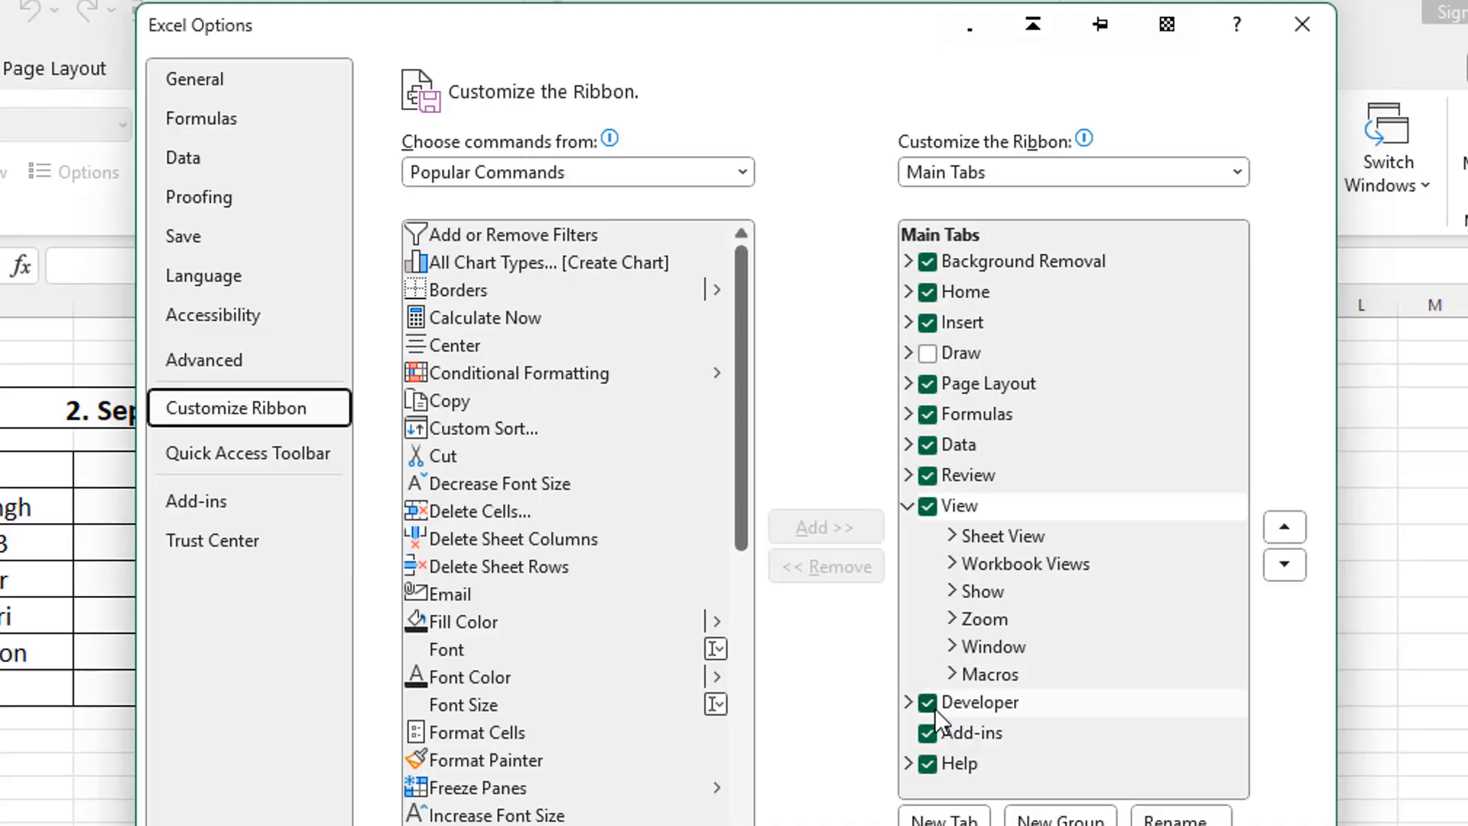
click(930, 704)
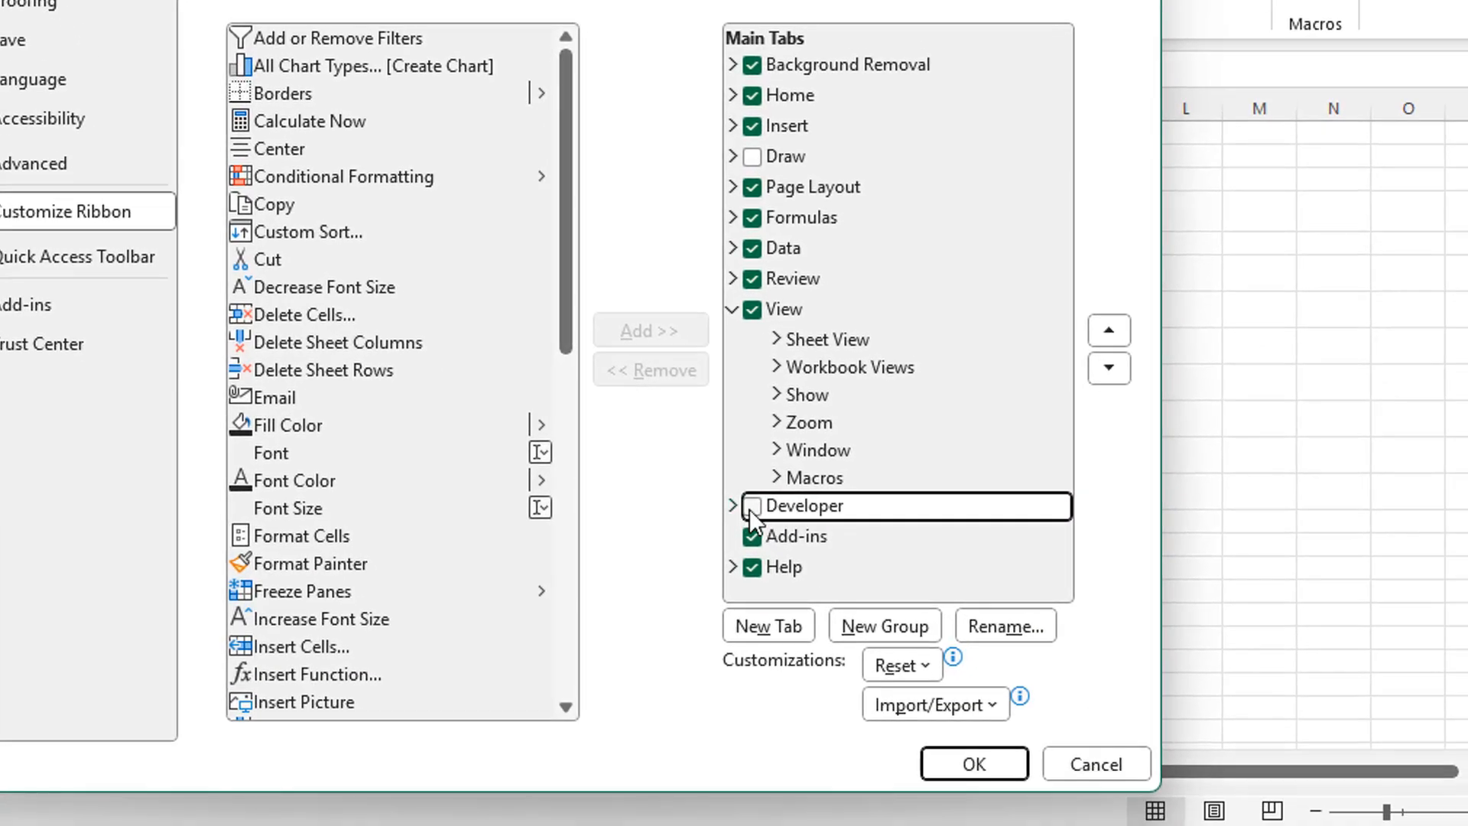
click(751, 507)
click(963, 761)
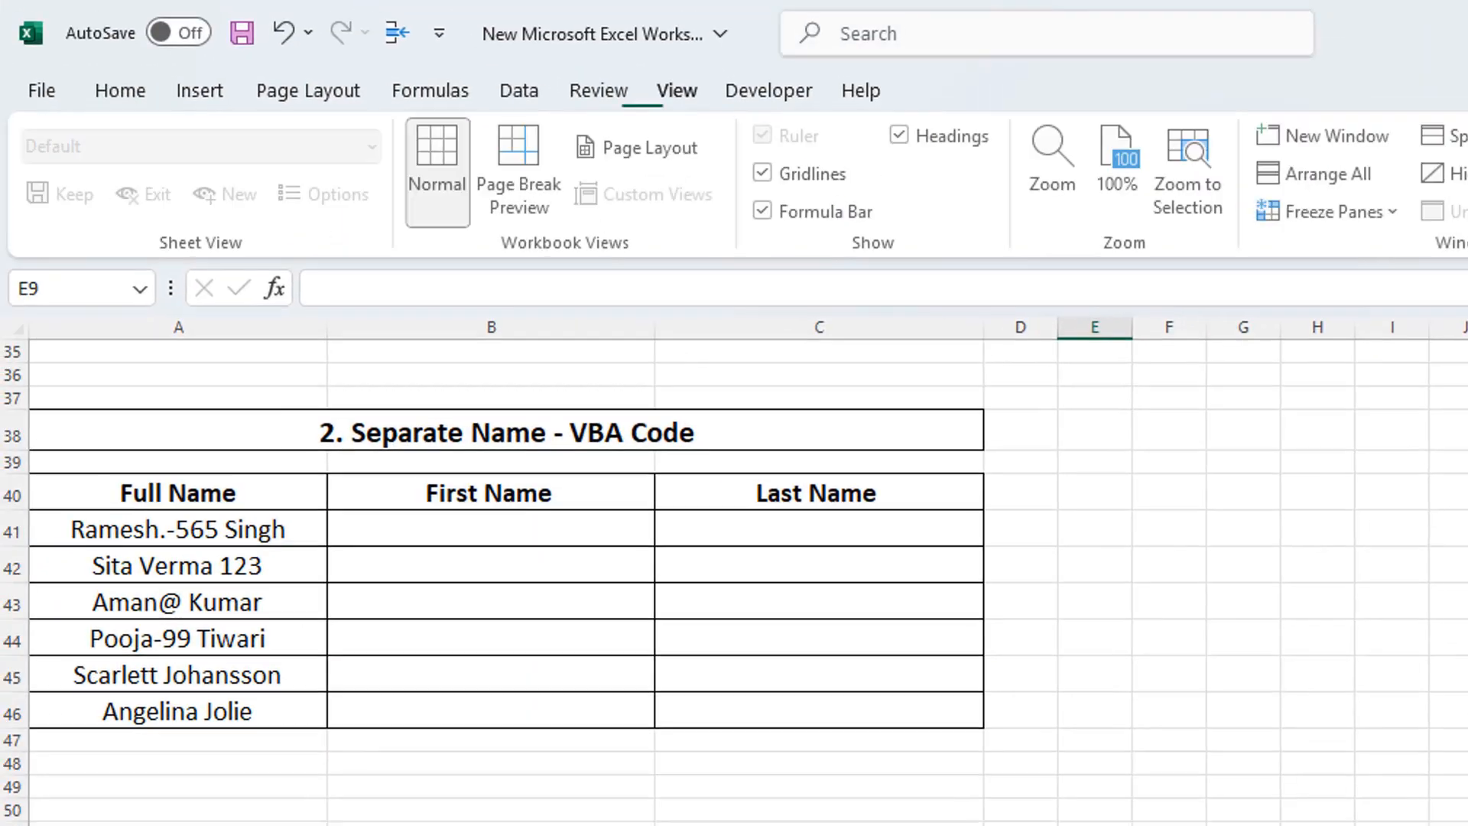
Step: Insert a VBA module with the RemoveNumbers function and SplitNames macro, and return to the worksheet
click(756, 92)
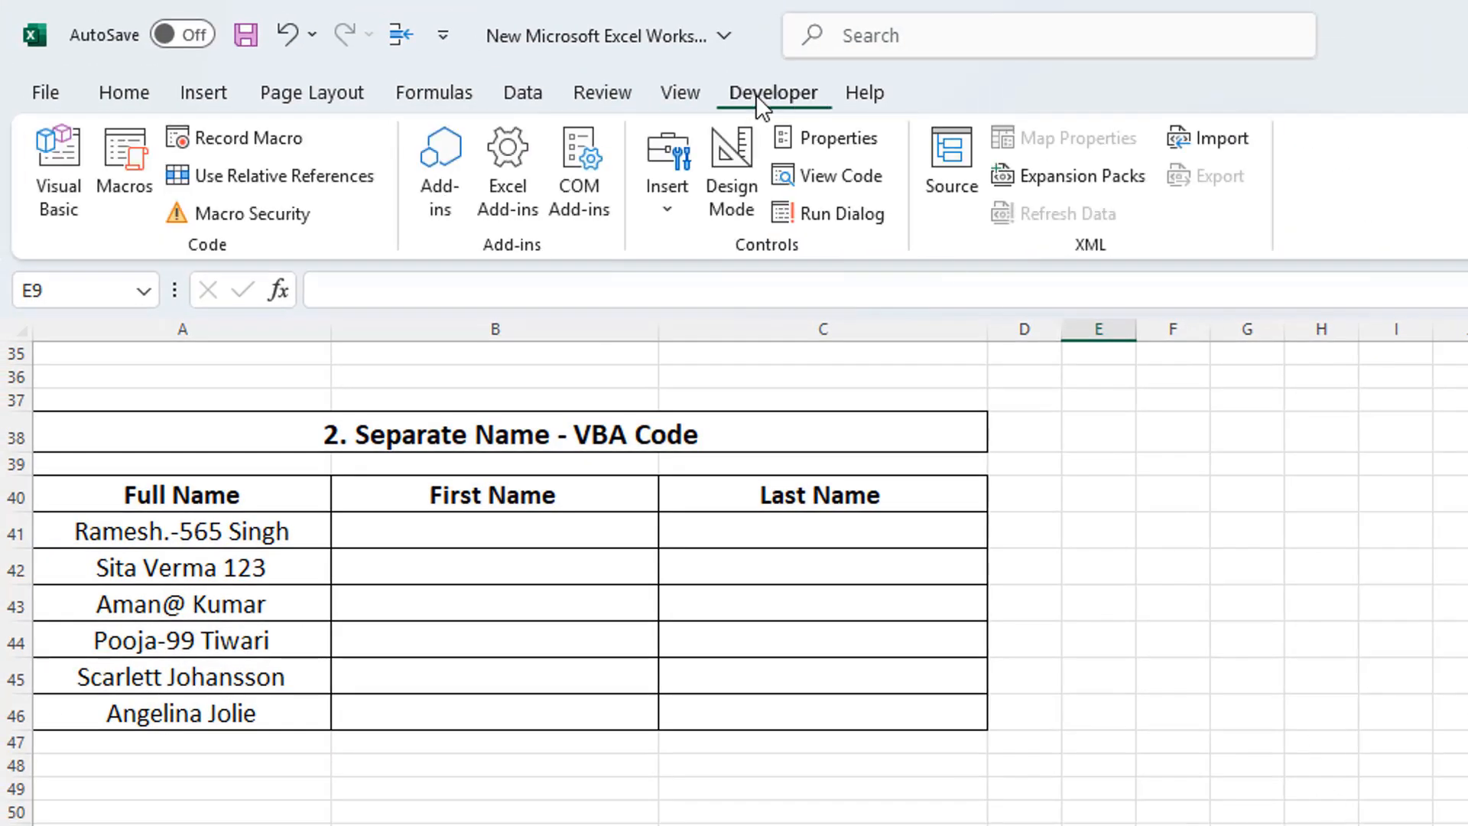
click(74, 216)
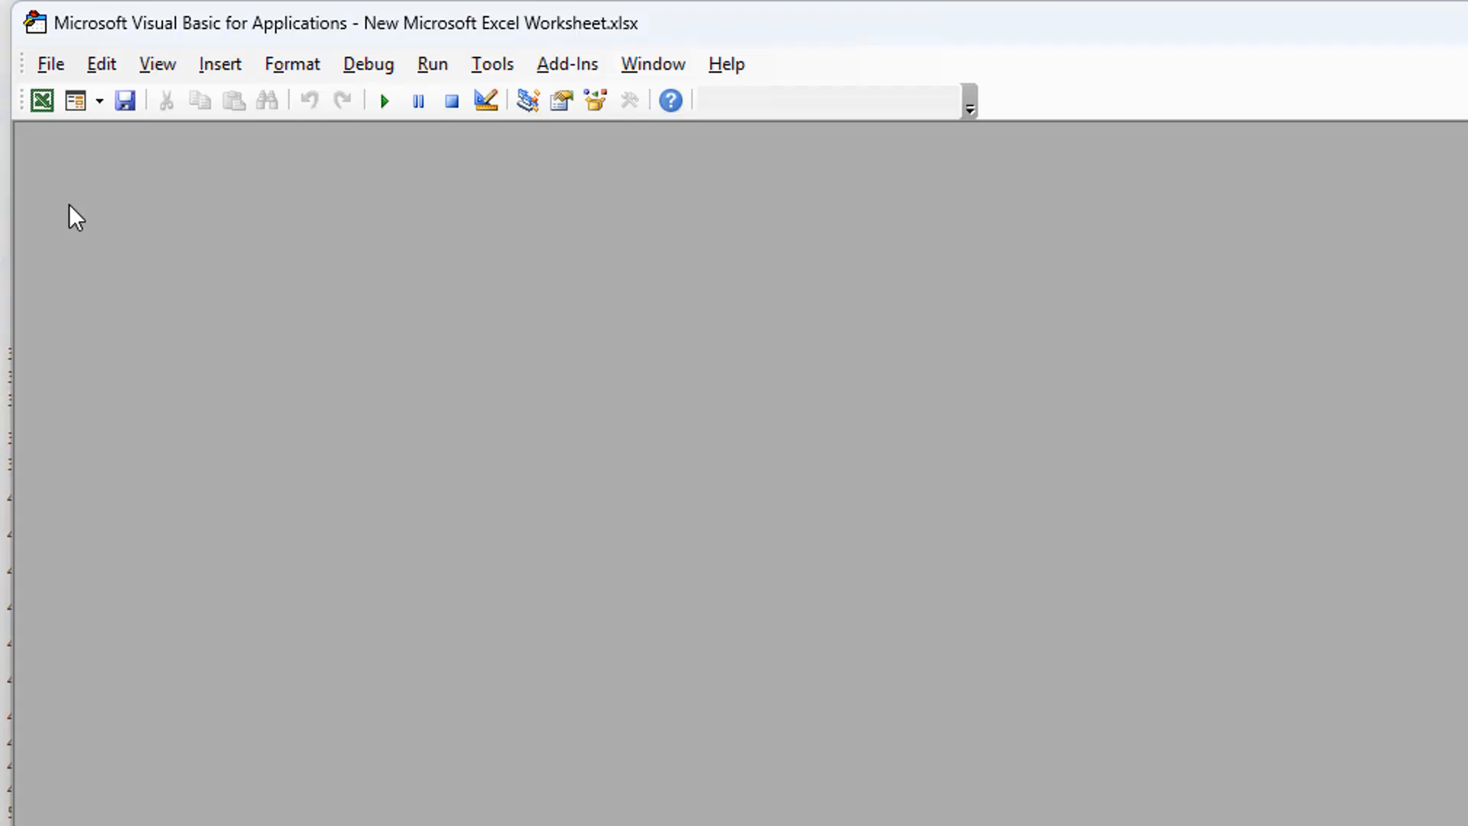
click(217, 67)
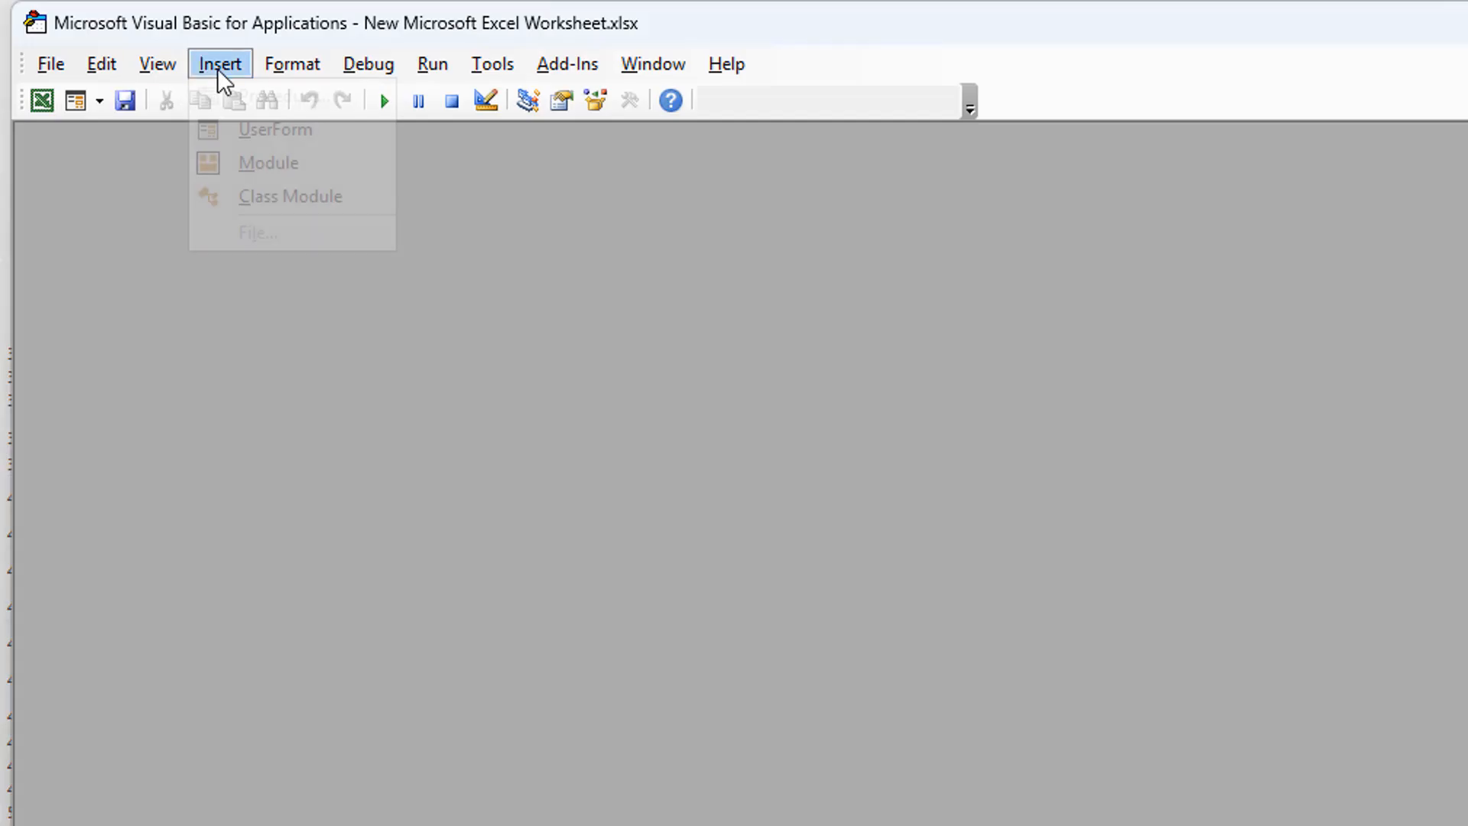
click(321, 162)
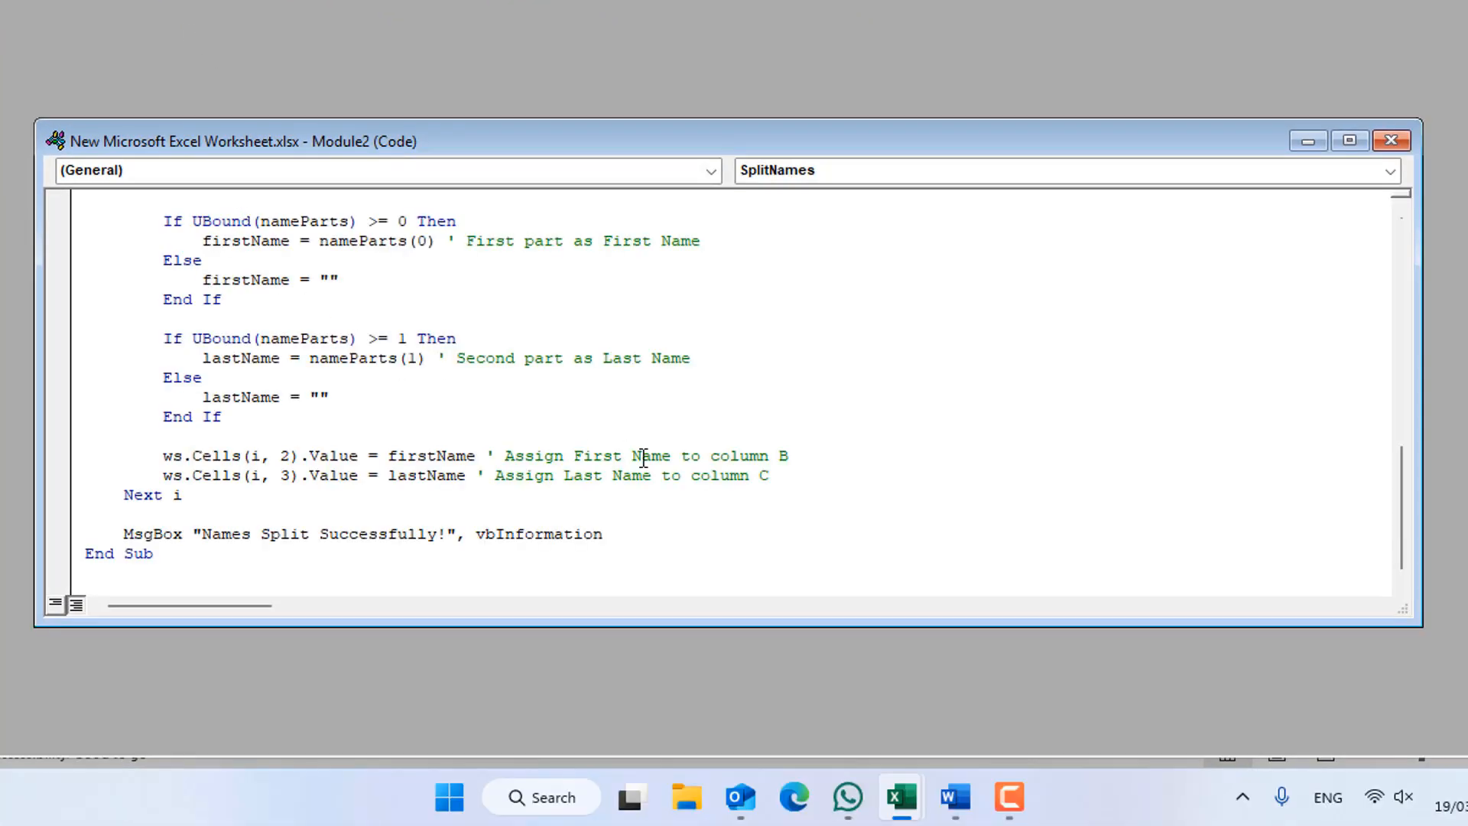
scroll(666, 466, up, 10)
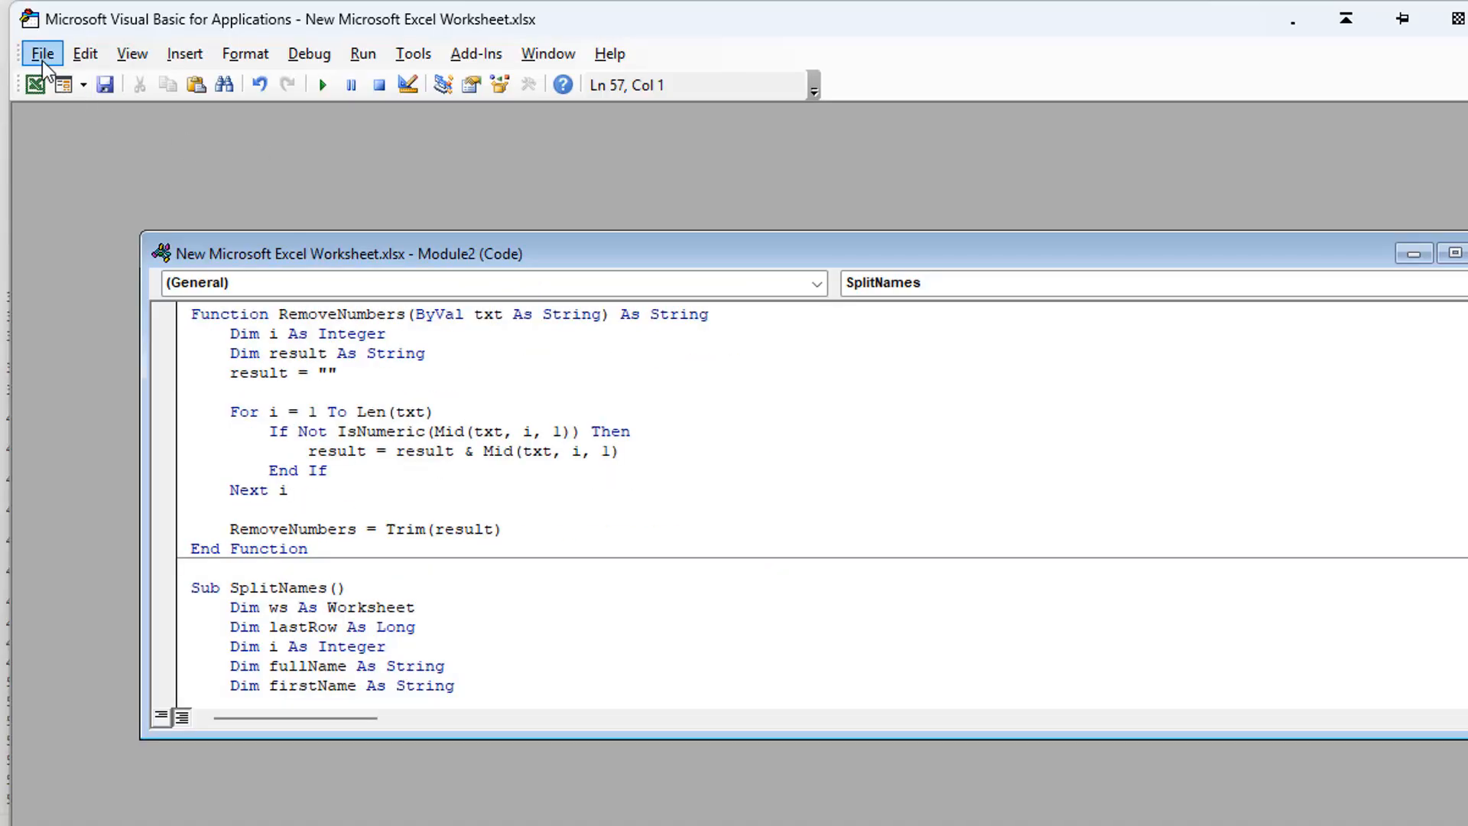
click(43, 55)
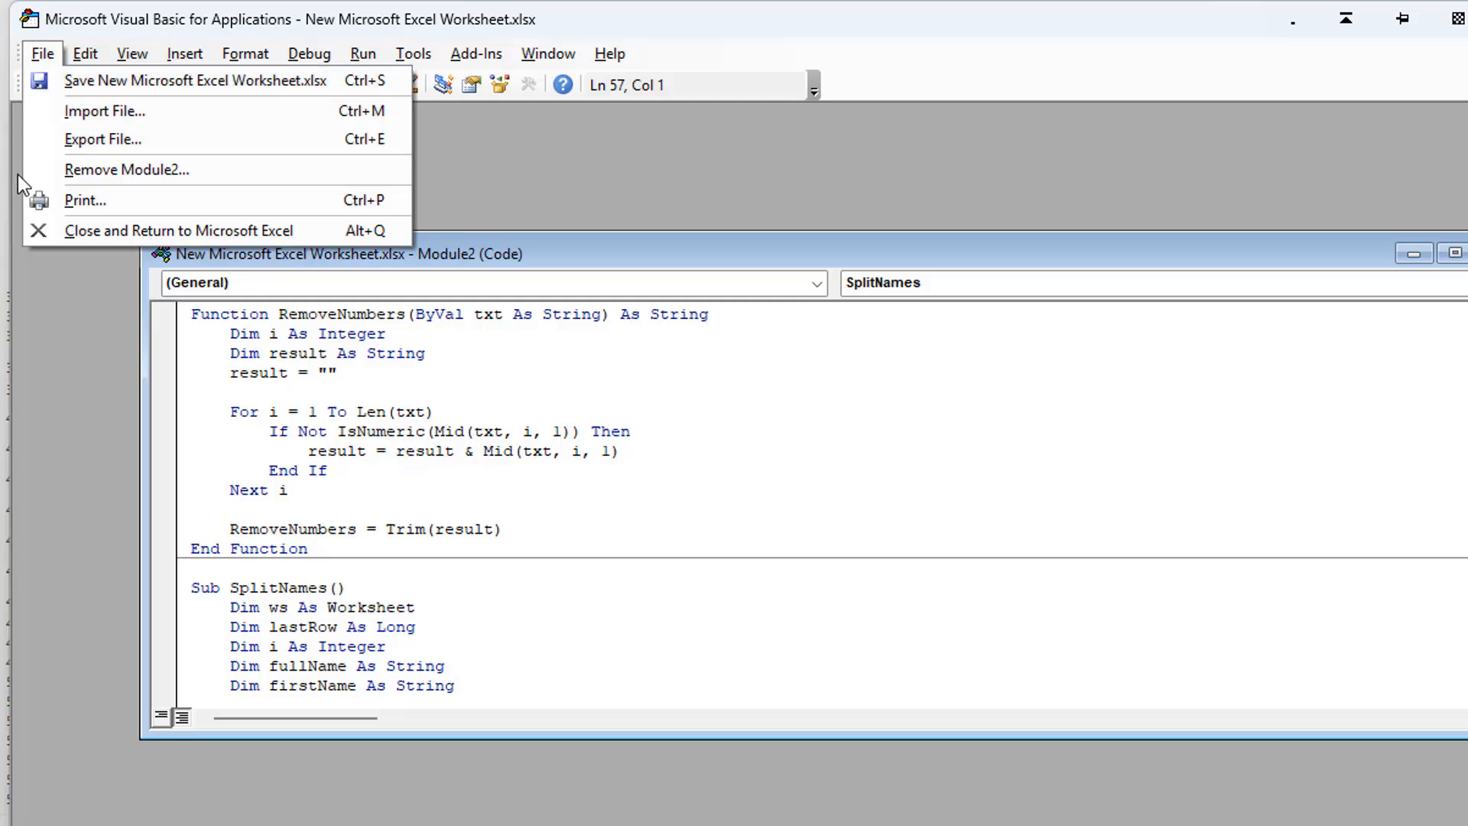
click(38, 232)
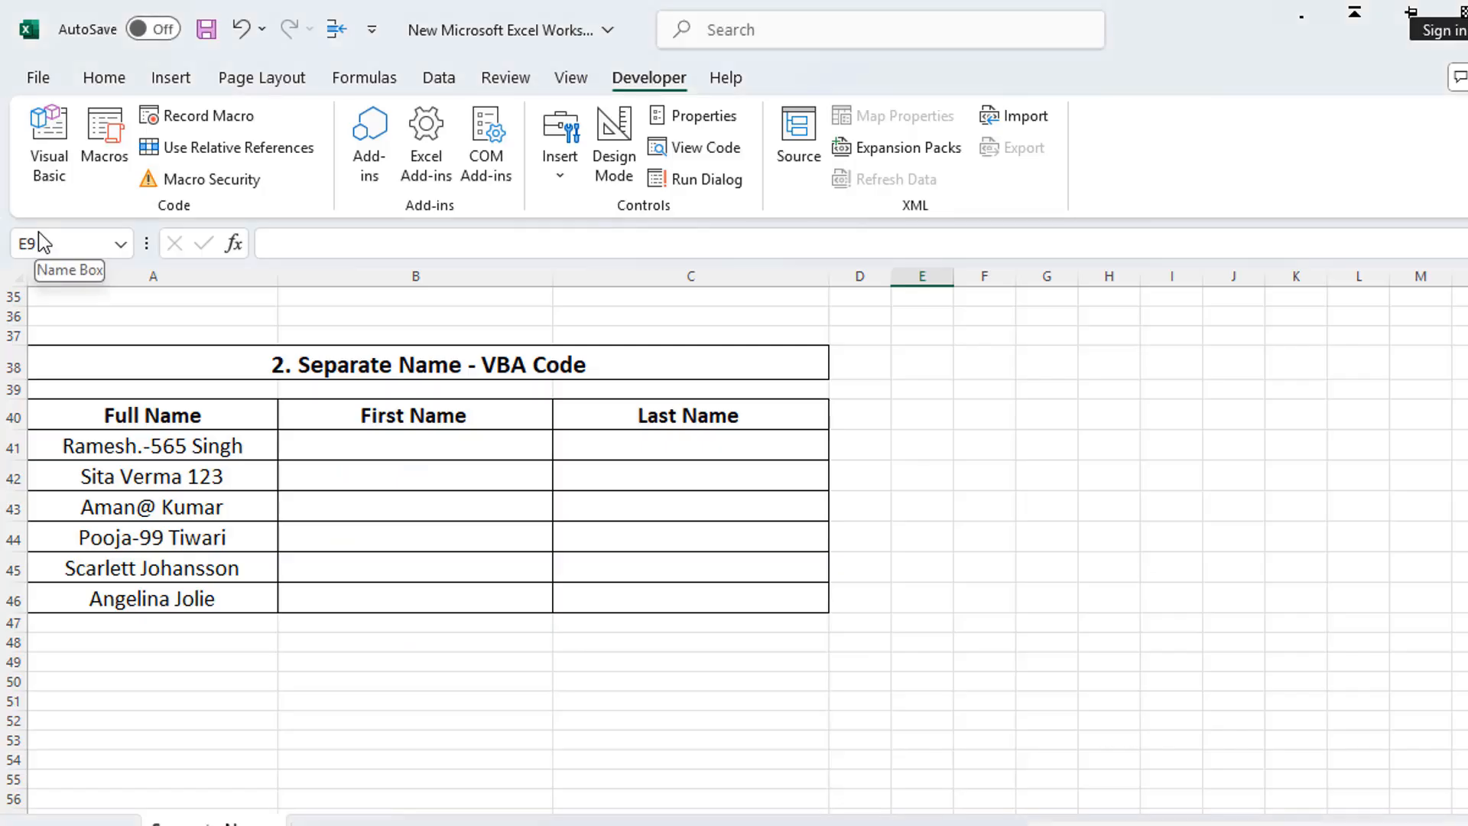
Step: Run the SplitNames macro with cell B41 selected to split the full names in the VBA Code table
click(347, 444)
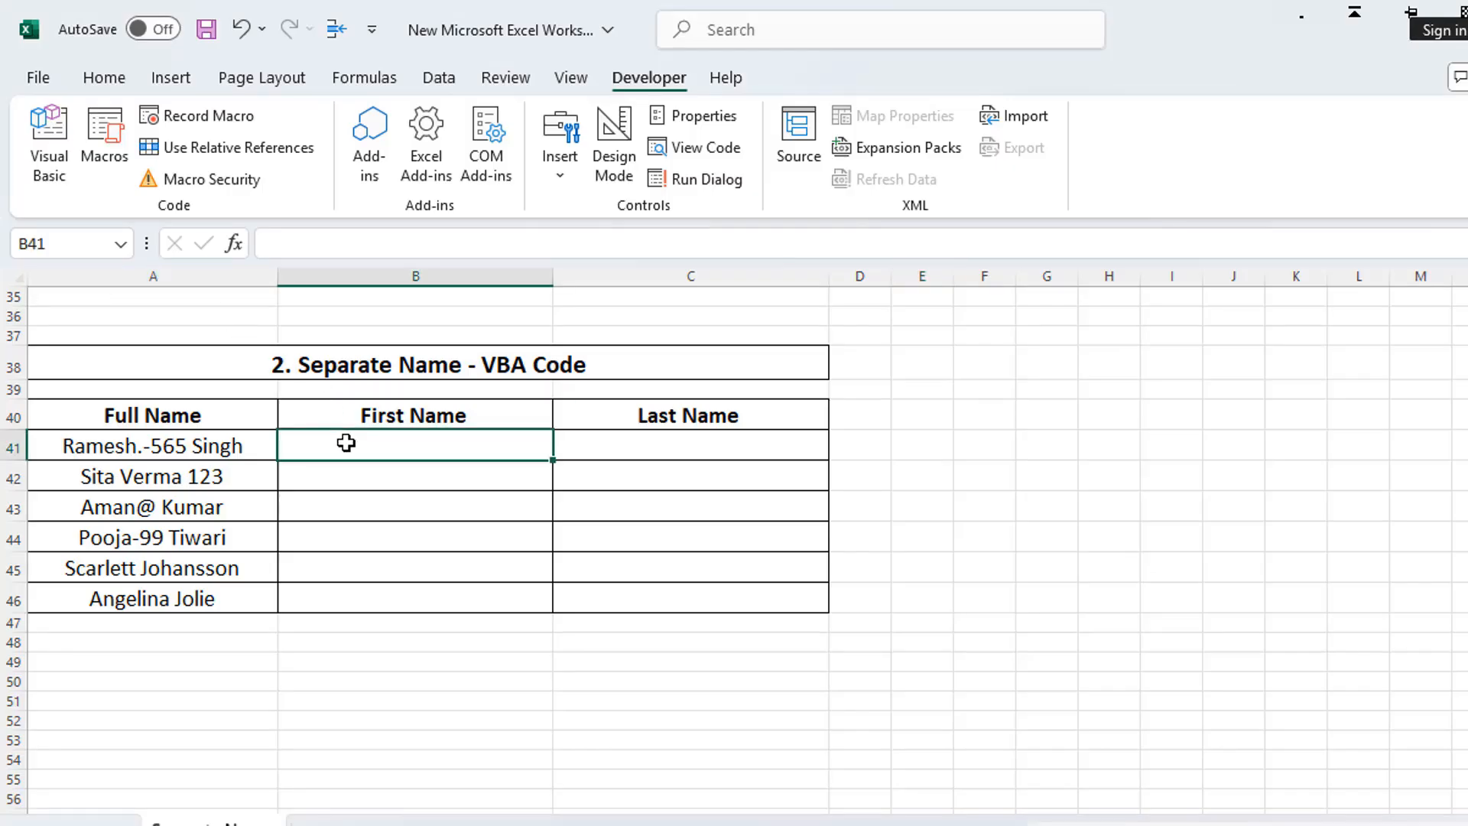
click(96, 162)
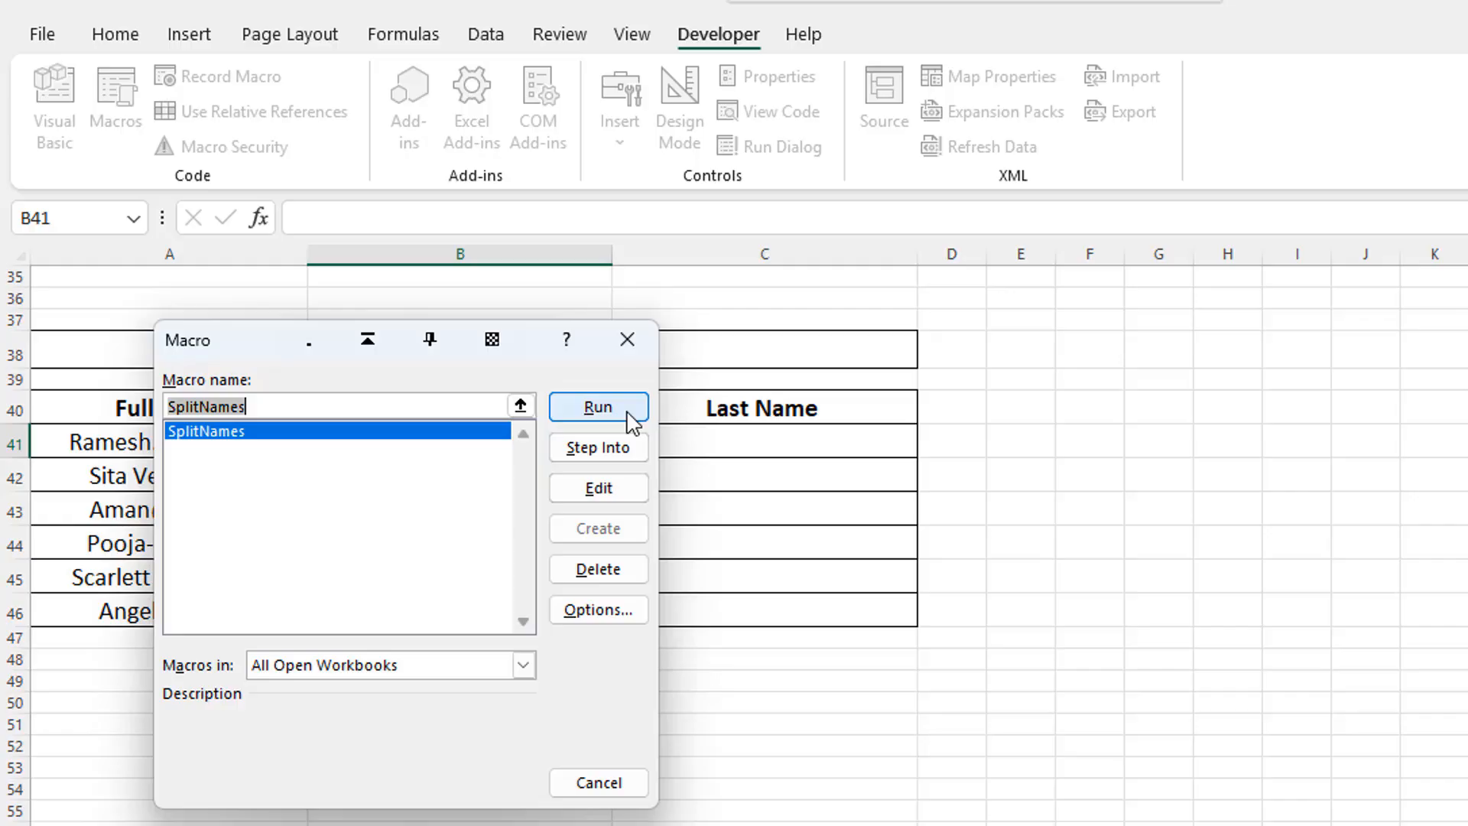
click(598, 407)
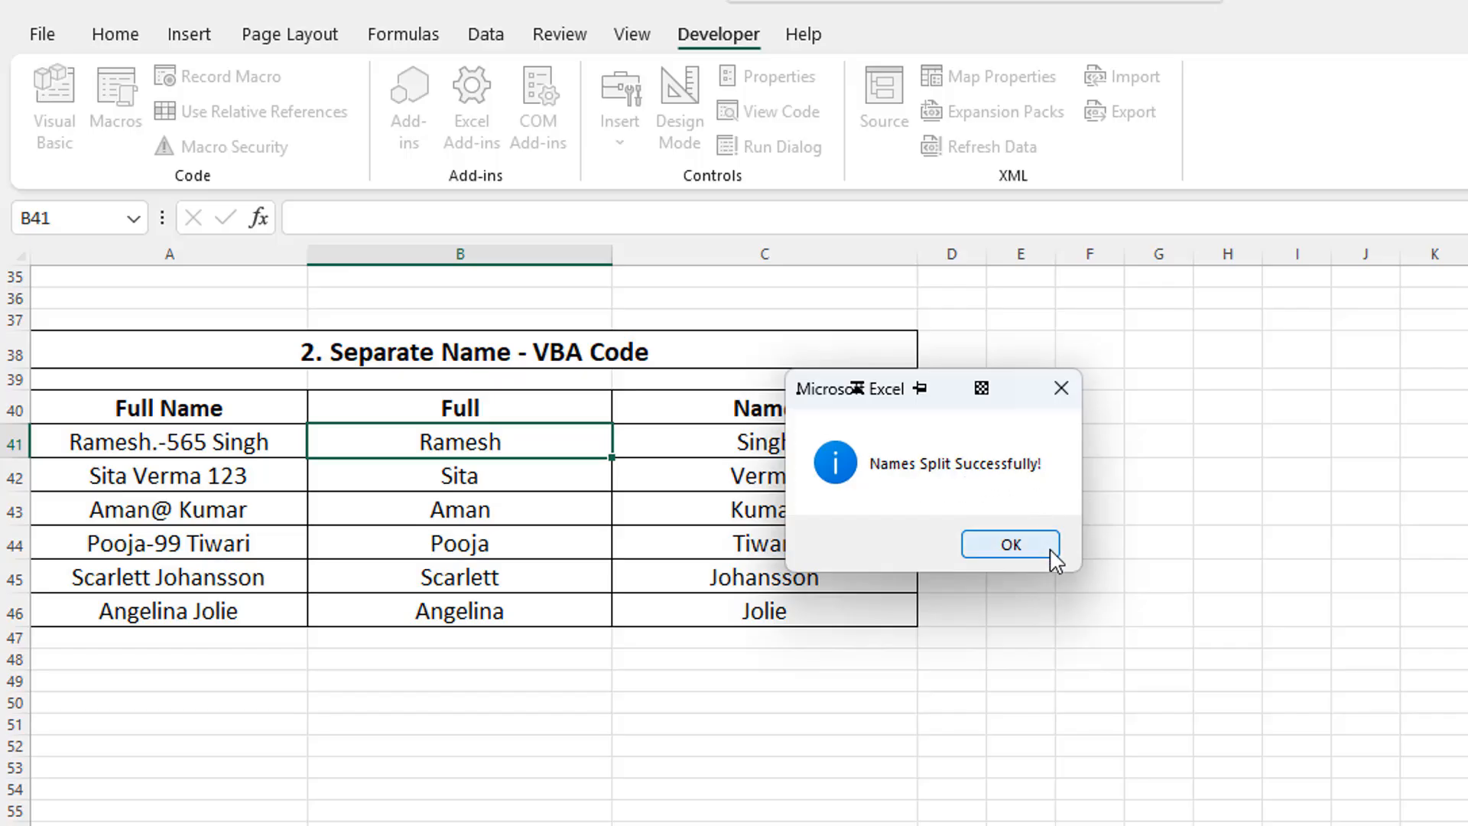
click(1011, 545)
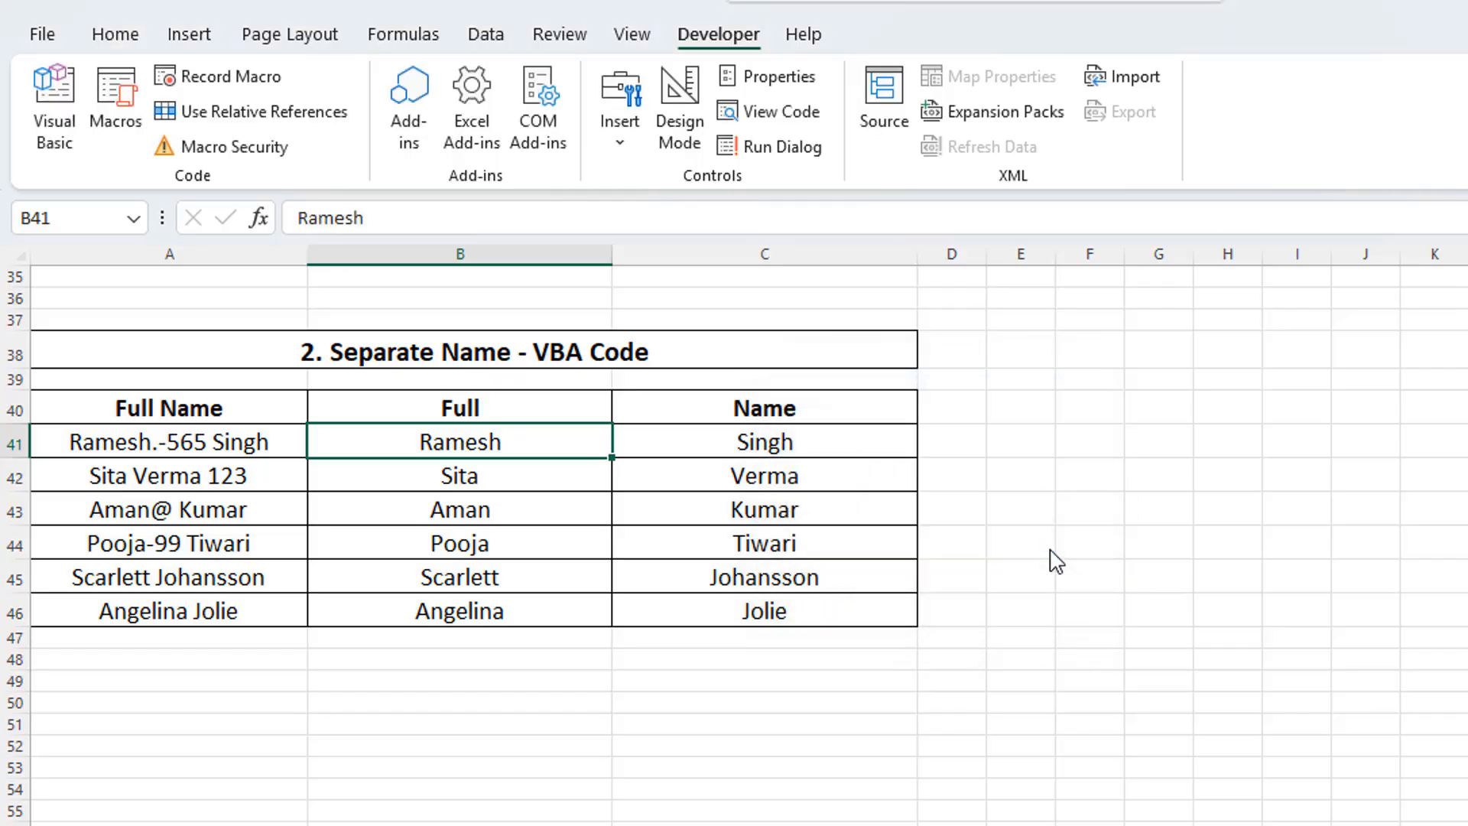
Step: Save the workbook to the Desktop as an Excel Macro-Enabled Workbook named New Microsoft Excel Worksheet
click(43, 33)
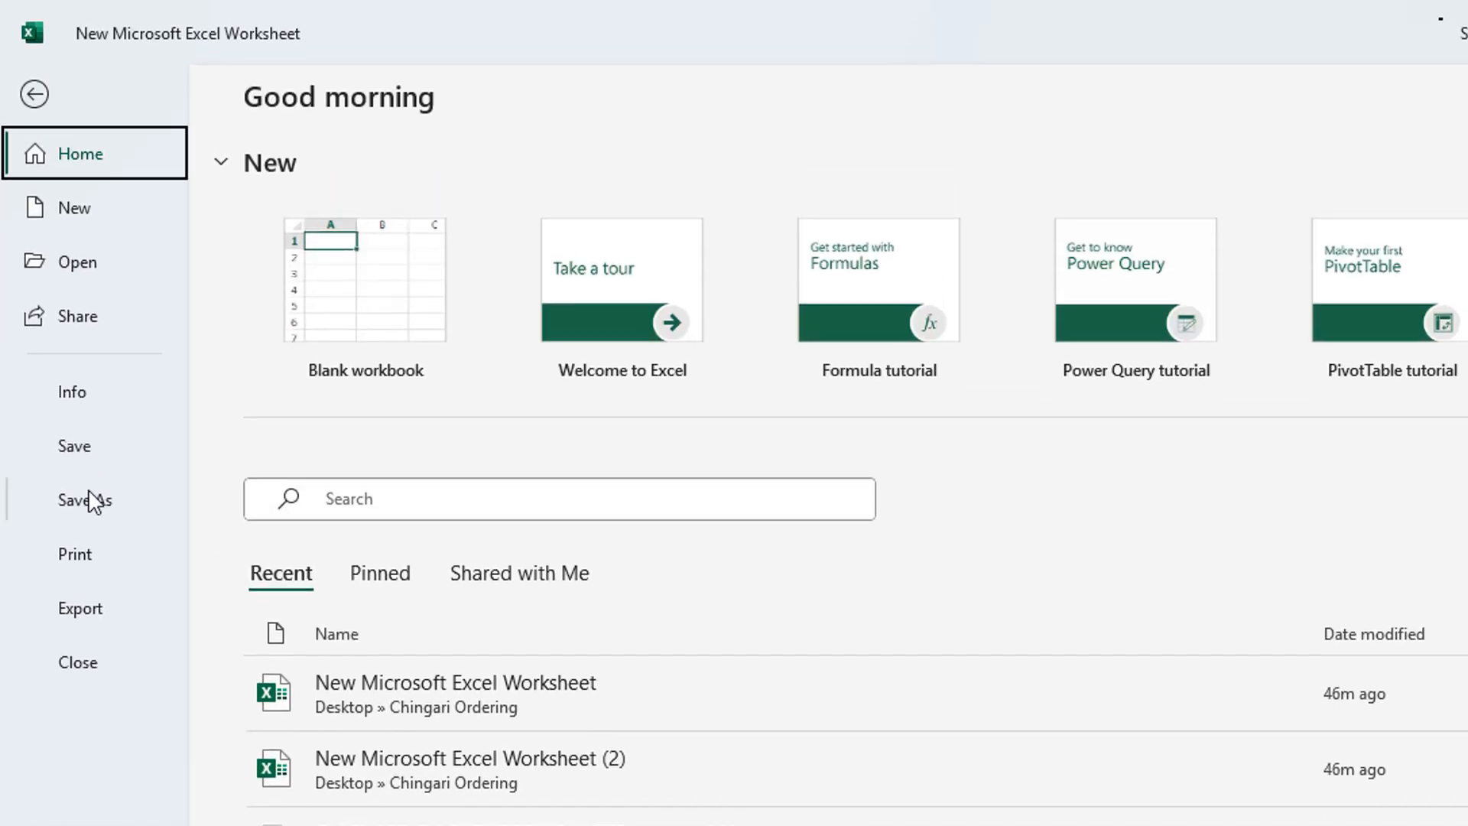
click(94, 455)
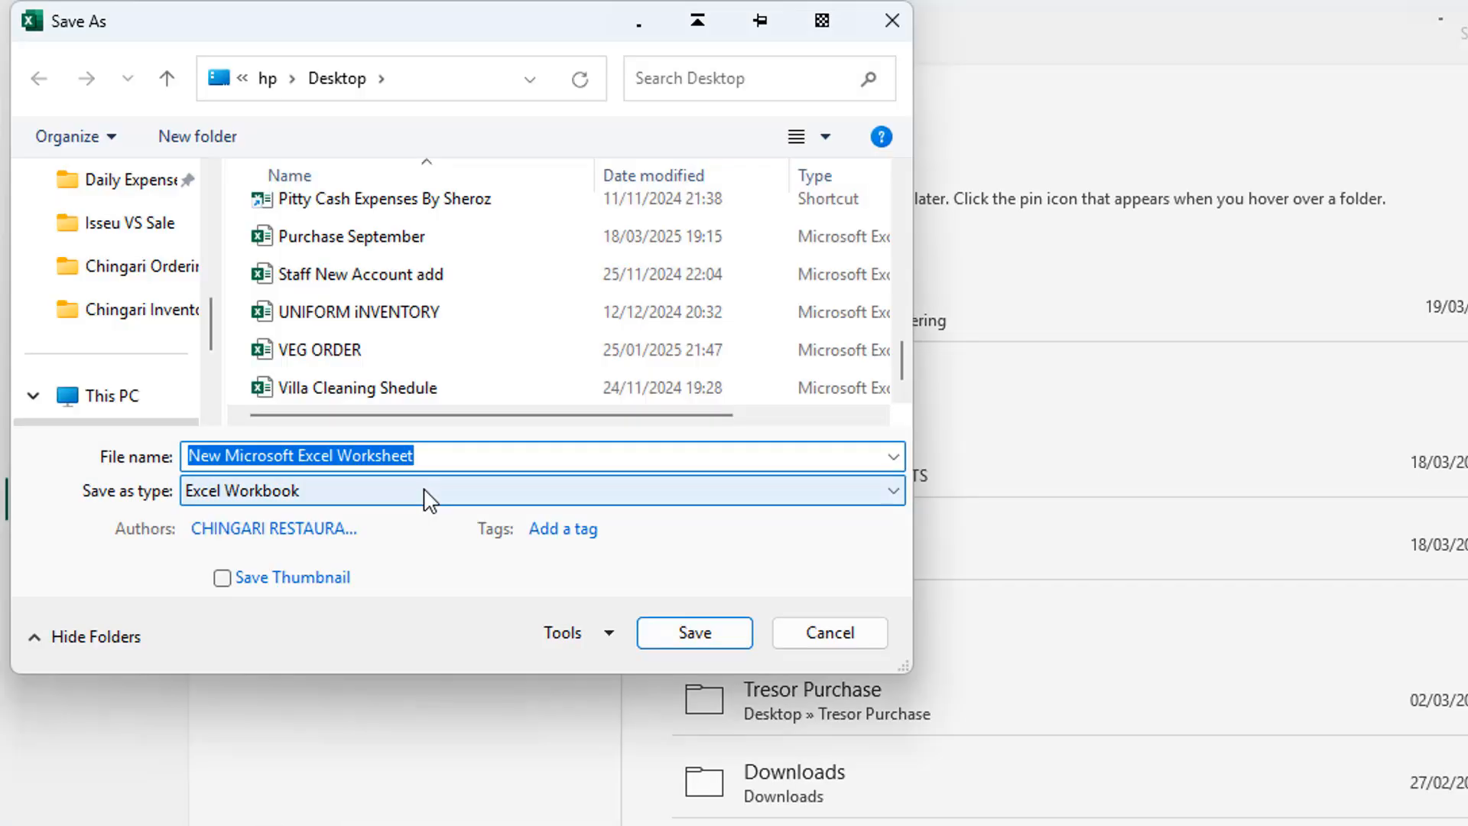
click(425, 498)
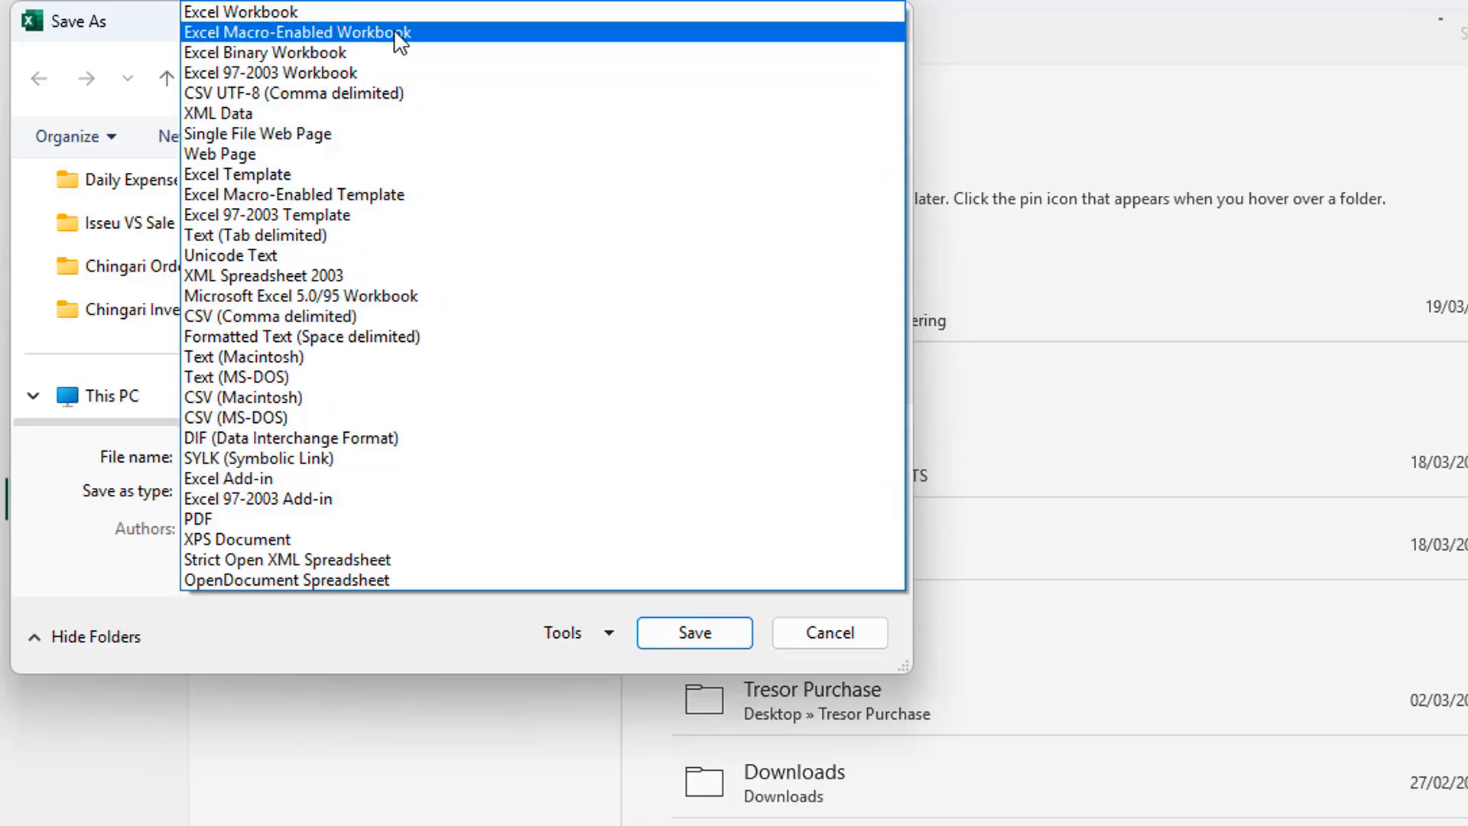
click(463, 34)
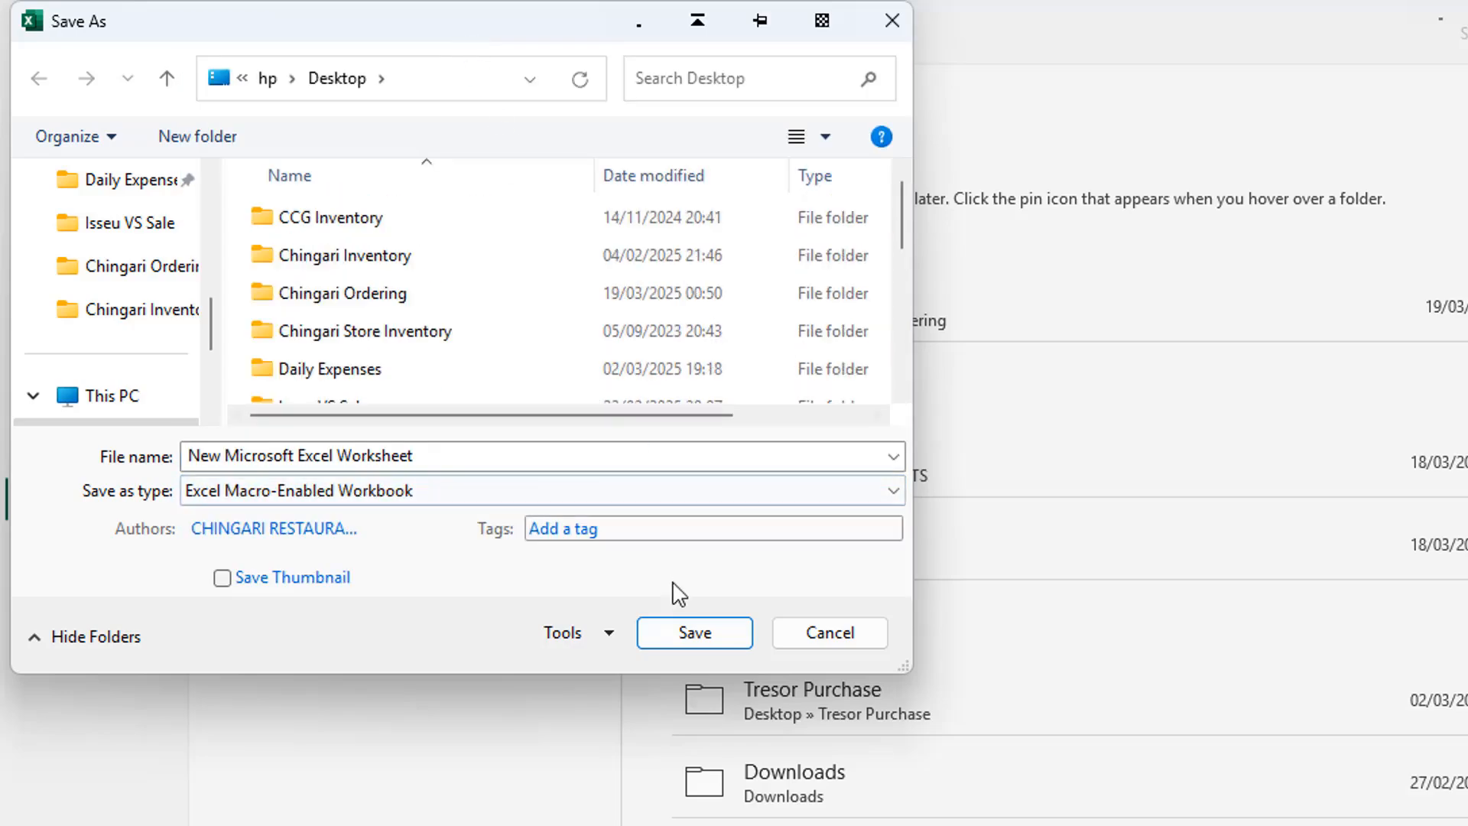
click(695, 644)
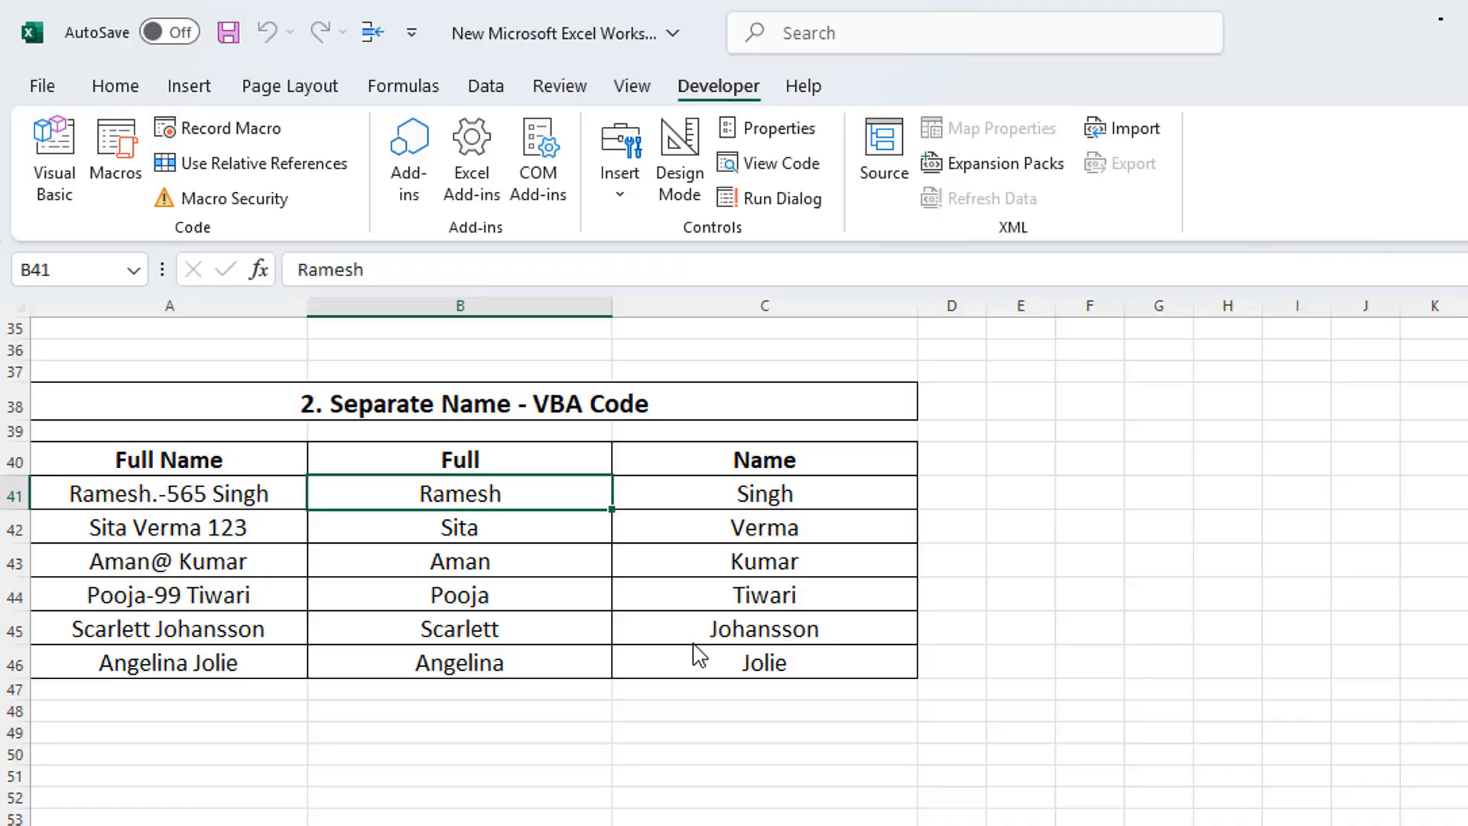